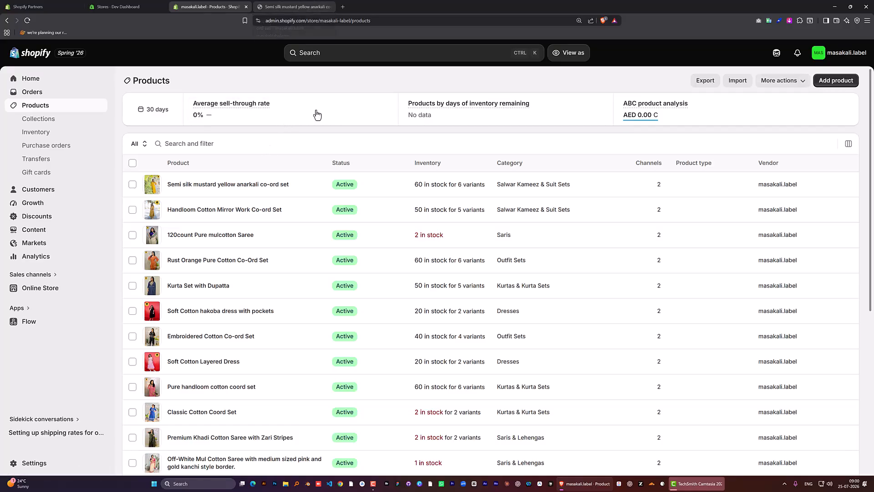
# - View the storefront page of the semi silk mustard yellow anarkali co-ord set and switch between its size options, ending on S
pyautogui.click(298, 6)
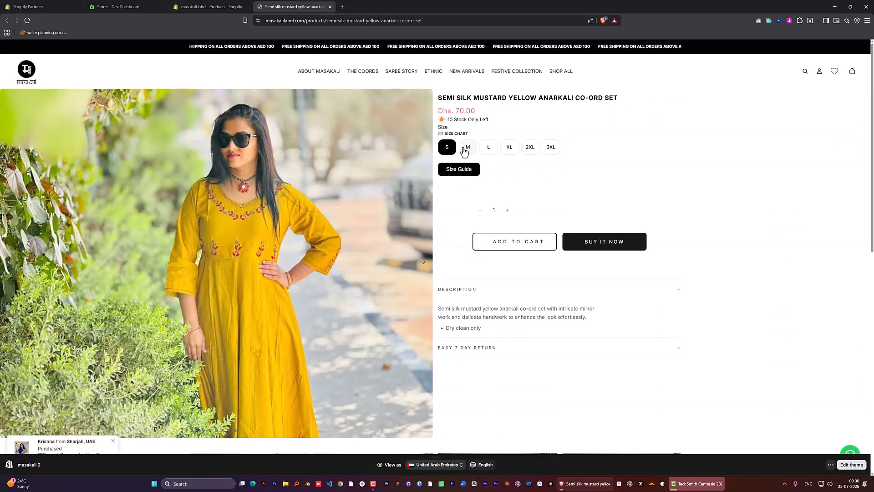
pyautogui.click(485, 152)
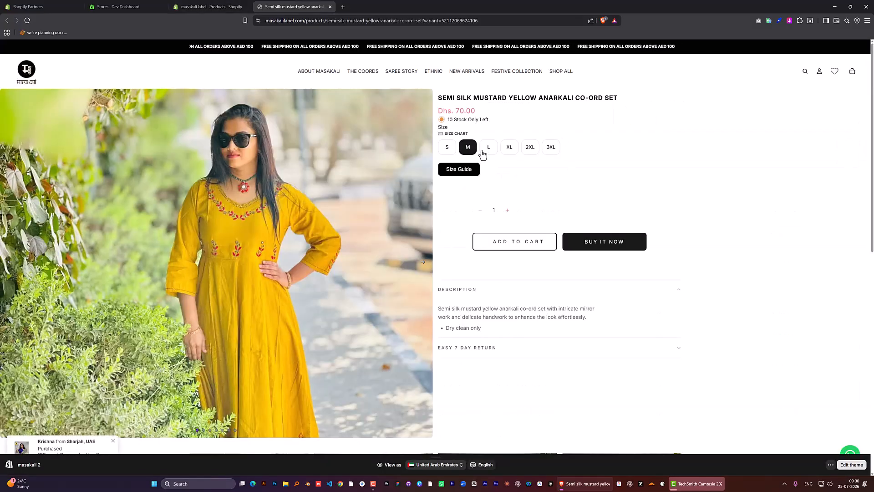
pyautogui.click(511, 150)
pyautogui.click(552, 150)
pyautogui.click(472, 149)
pyautogui.click(447, 148)
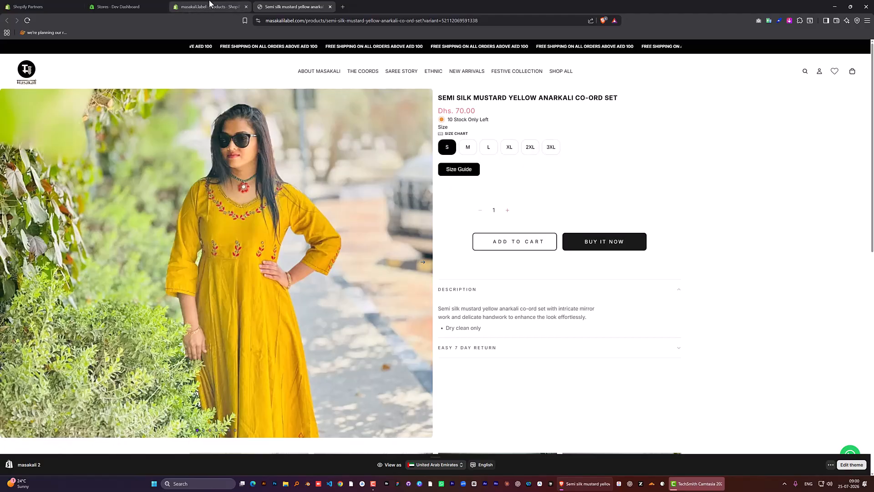
# - Return to the Shopify admin and start a new product titled "anarkali co-ord set with intricate mirror work and delicate handwork"
pyautogui.click(210, 7)
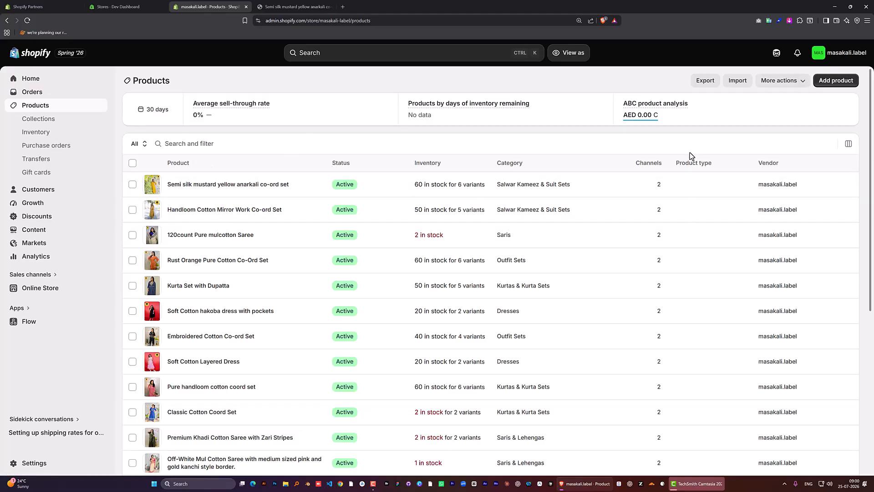
pyautogui.click(825, 79)
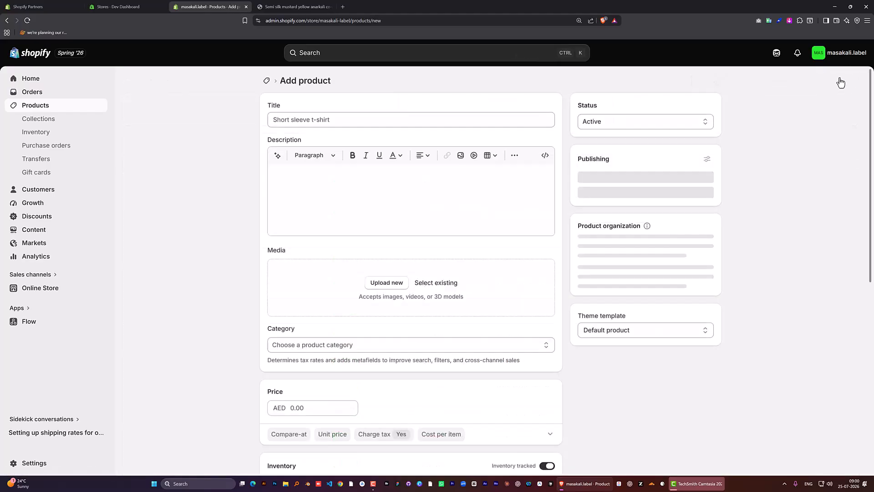
pyautogui.click(327, 121)
pyautogui.rightClick(328, 121)
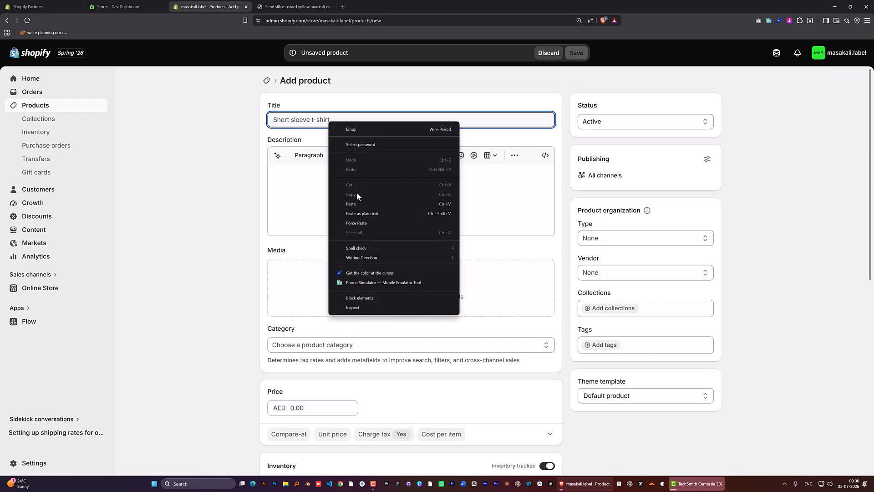
pyautogui.click(355, 203)
# - Paste "anarkali co-ord set with intricate mirror work and delicate handwork" as the product description
pyautogui.click(302, 185)
pyautogui.rightClick(303, 186)
pyautogui.click(288, 174)
pyautogui.rightClick(278, 168)
pyautogui.click(301, 237)
# - Add two existing collage-style images of the cream kurta from the store's files to the product media
pyautogui.scroll(-2, 318, 191)
pyautogui.click(427, 181)
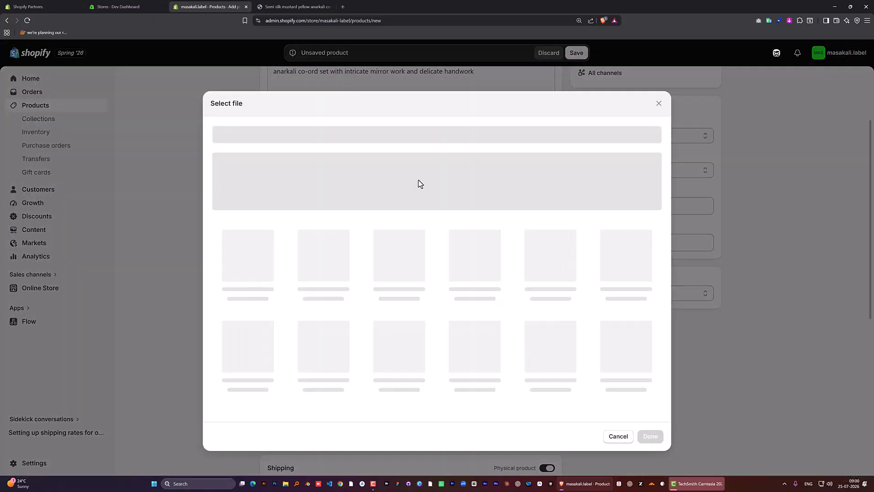
pyautogui.click(394, 275)
pyautogui.click(324, 275)
pyautogui.click(650, 432)
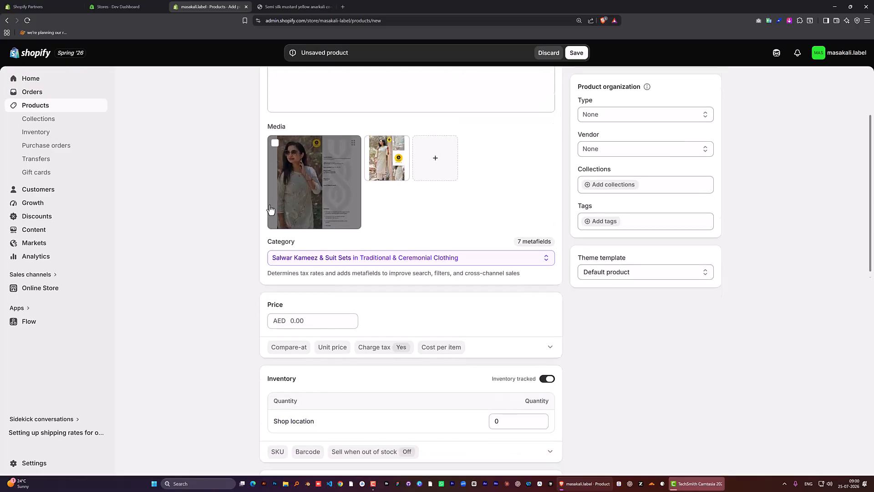
# - Set the product price to AED 70.00
pyautogui.scroll(-3, 264, 209)
pyautogui.click(300, 207)
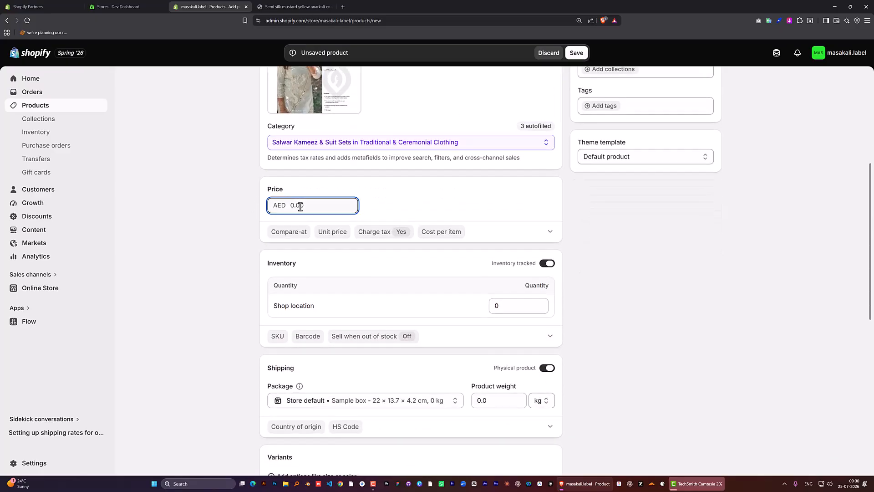
pyautogui.click(190, 201)
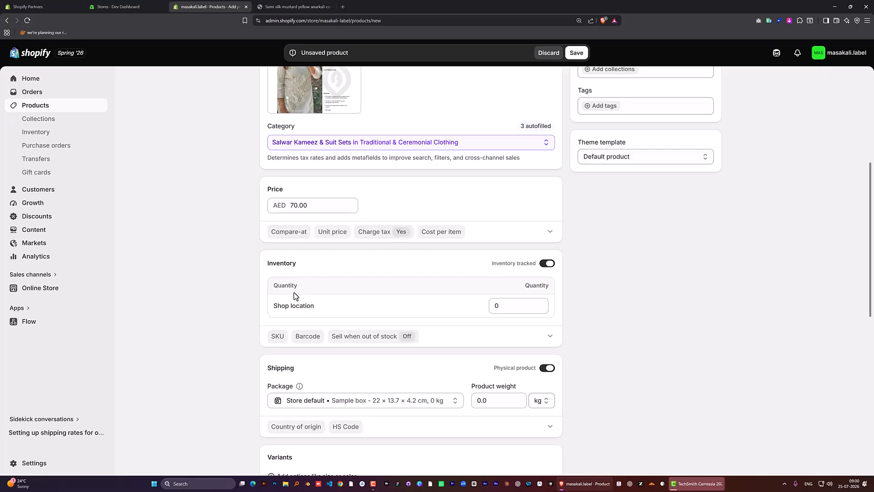
# - Set the inventory quantity at Shop location to 5
pyautogui.scroll(-1, 255, 273)
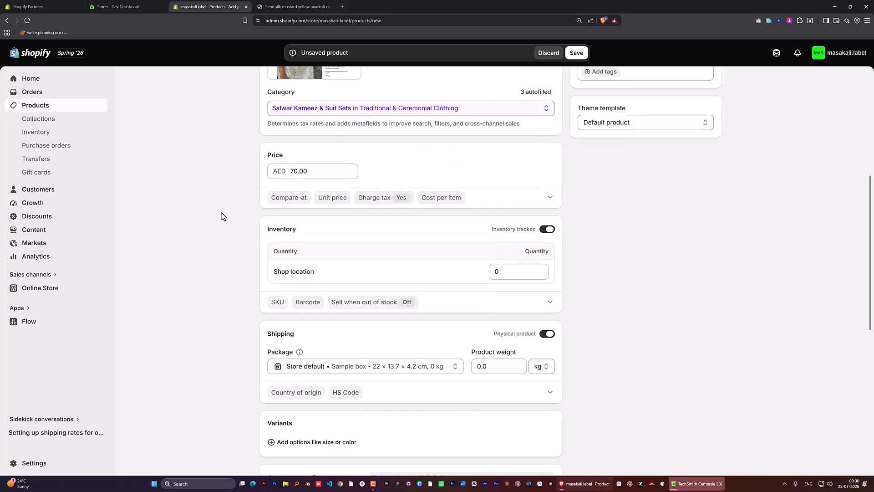
pyautogui.scroll(-4, 222, 216)
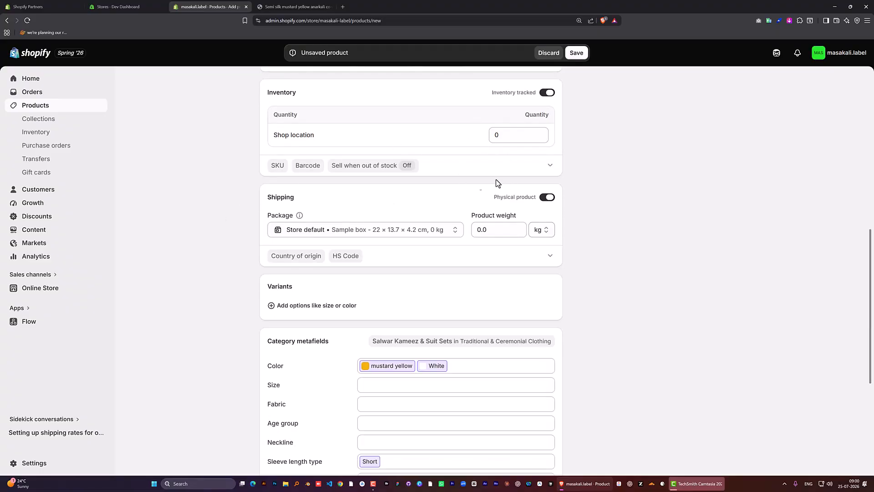
pyautogui.click(504, 135)
pyautogui.write('5')
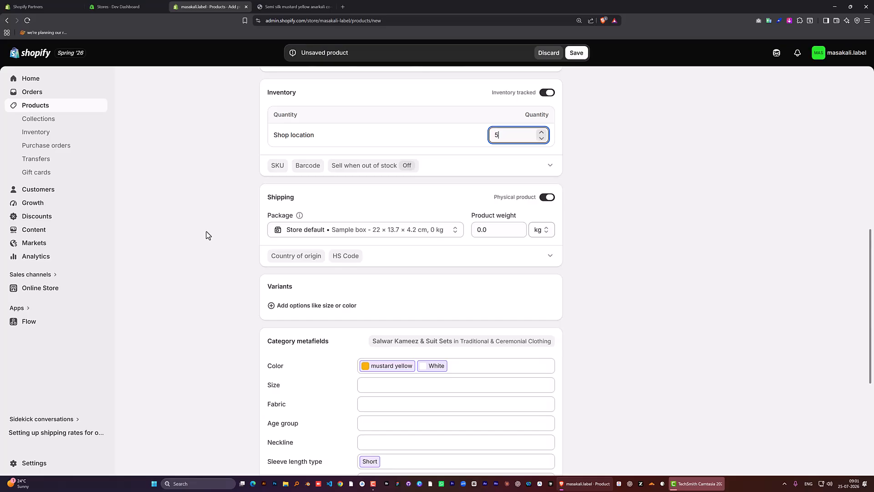
pyautogui.click(169, 232)
# - Add a Size variant option with the values XL, S and M
pyautogui.scroll(-3, 212, 193)
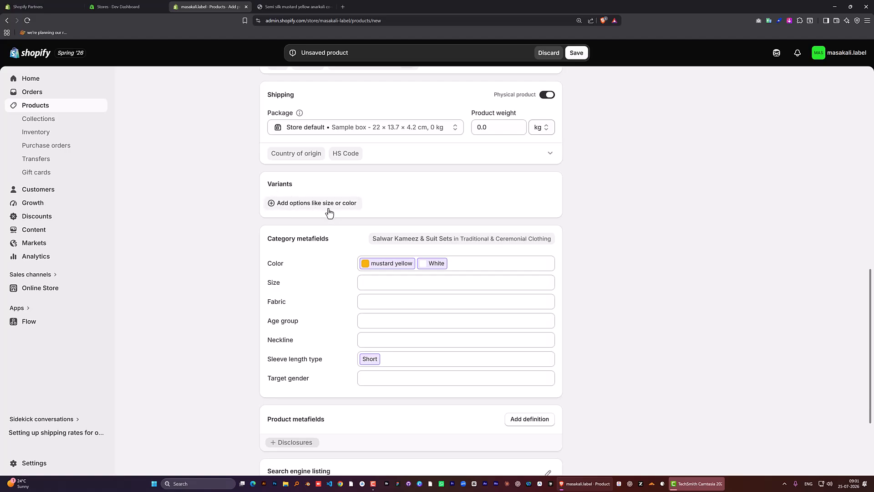
pyautogui.click(290, 203)
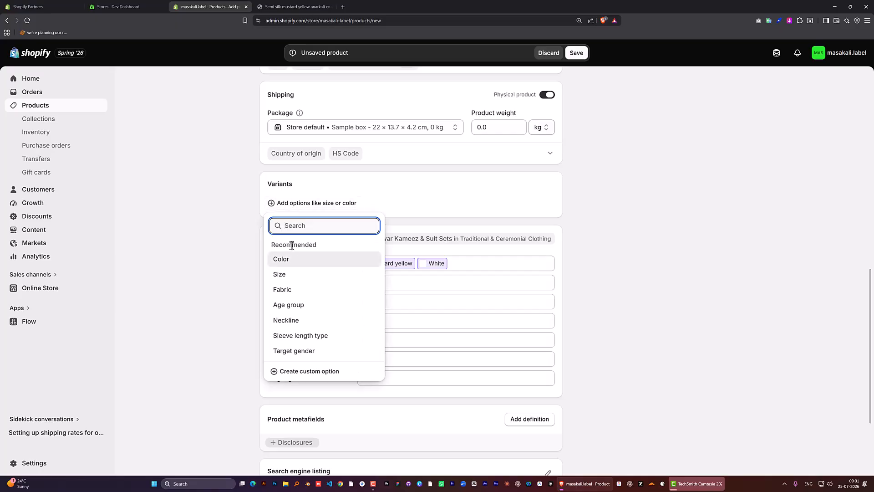
pyautogui.click(280, 275)
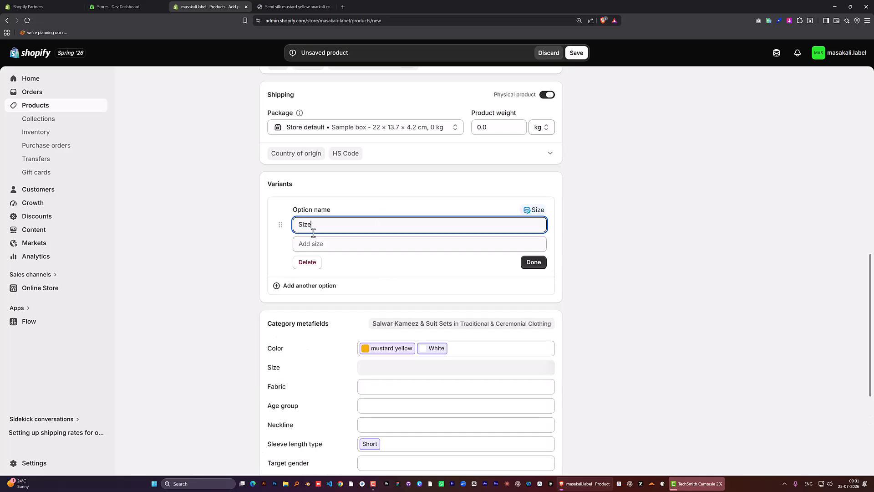
pyautogui.click(314, 243)
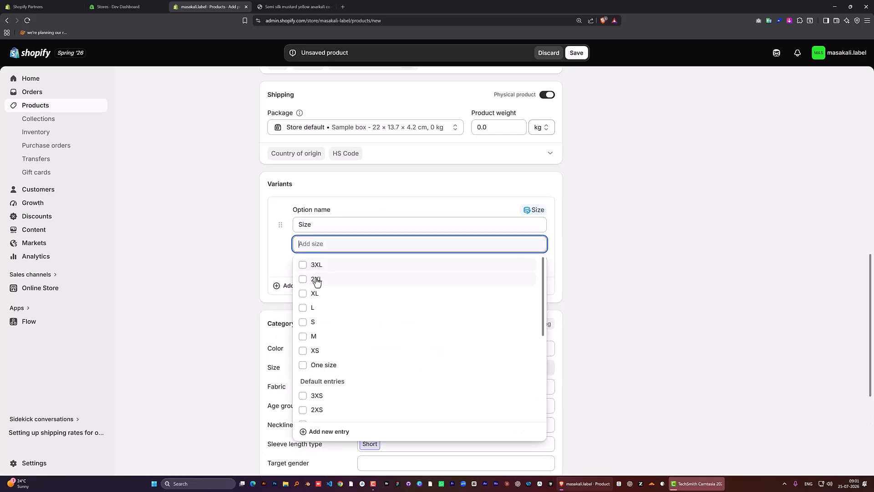
pyautogui.click(305, 294)
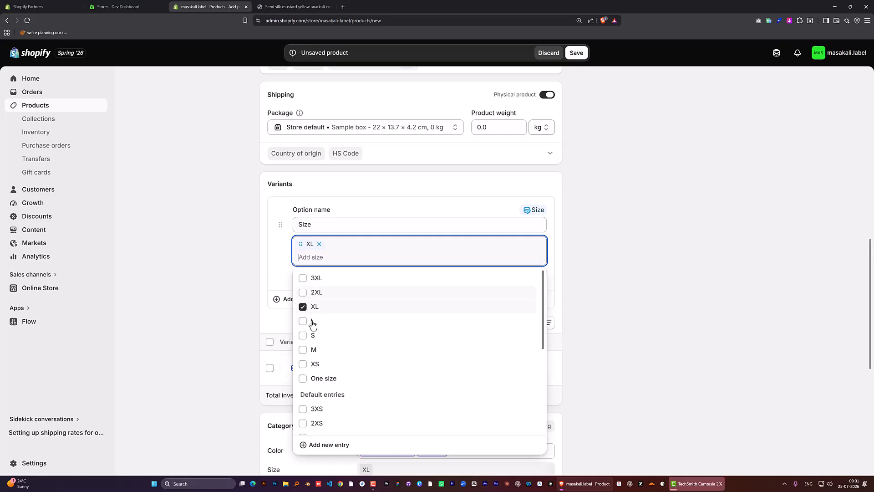
pyautogui.click(309, 340)
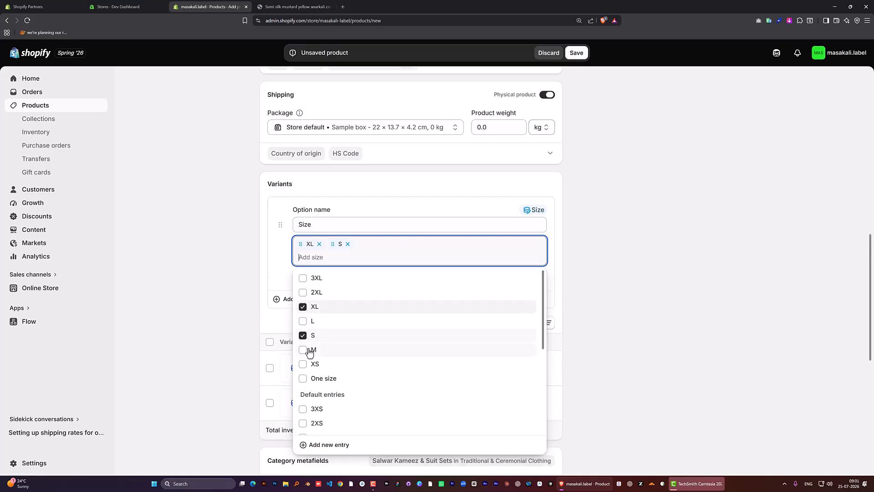
pyautogui.click(309, 351)
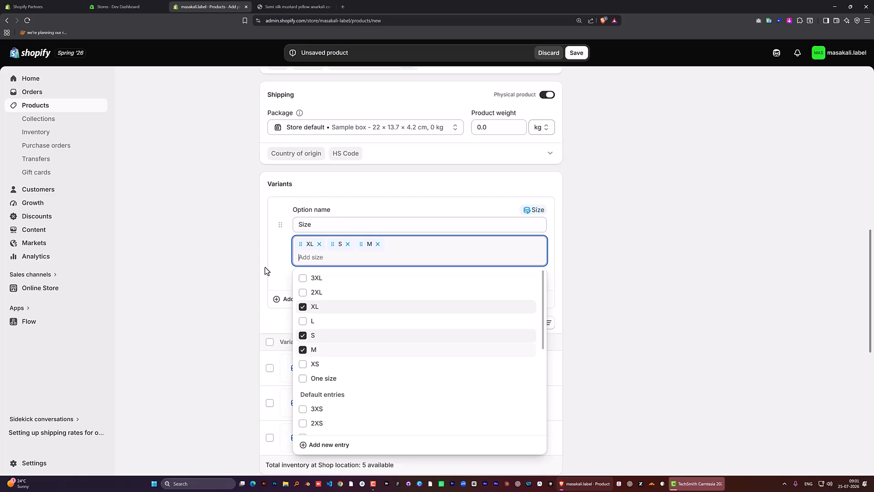
pyautogui.scroll(-3, 394, 337)
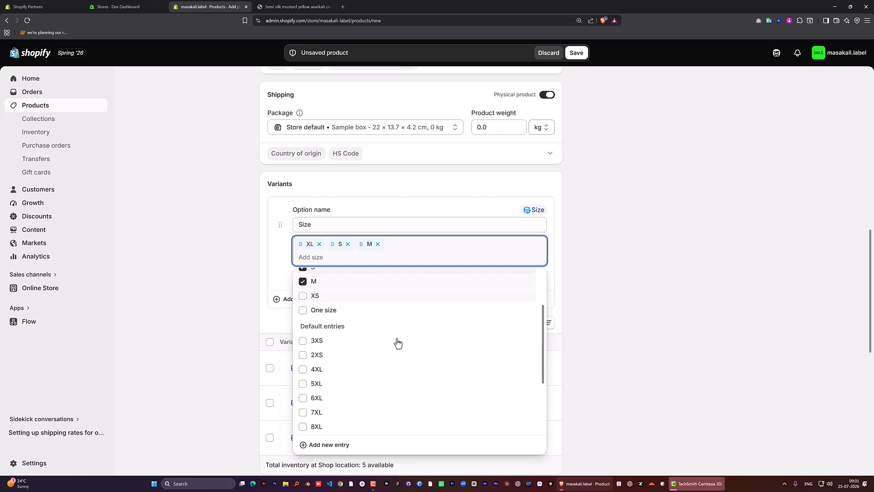
pyautogui.click(228, 275)
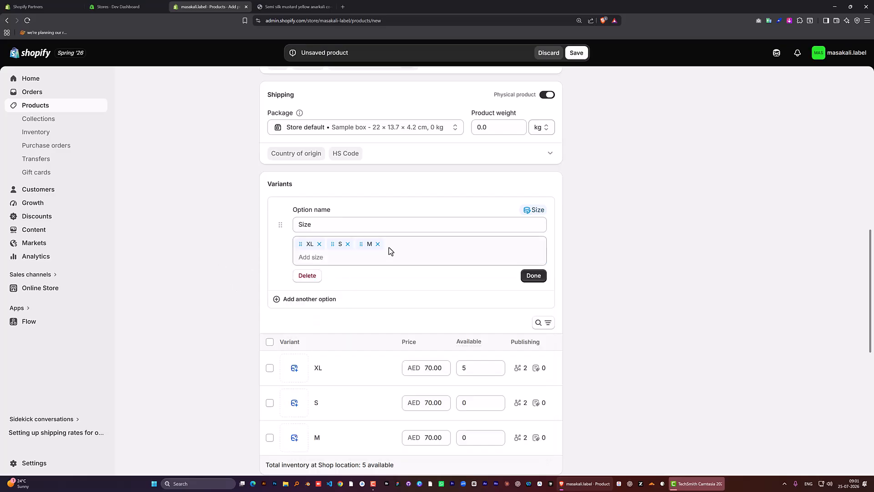
pyautogui.click(540, 281)
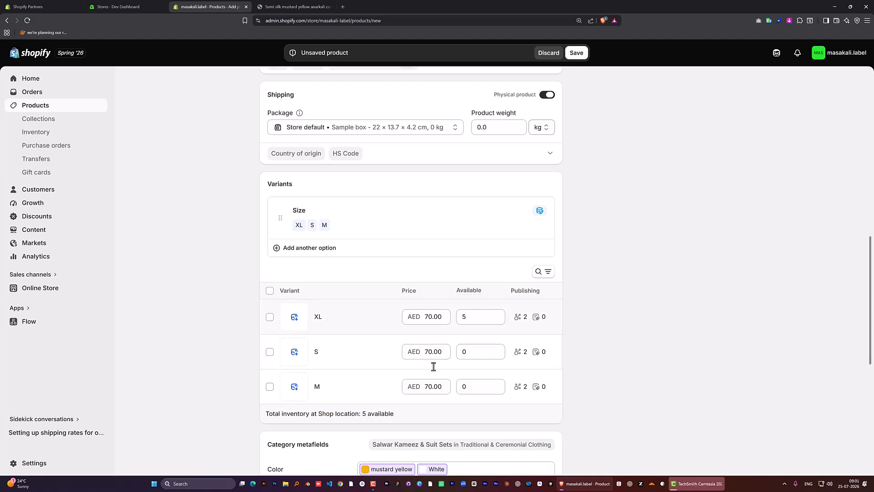
# - Price the S variant at AED 120.00 and set the available quantity of both the S and M variants to 10
pyautogui.scroll(6, 255, 212)
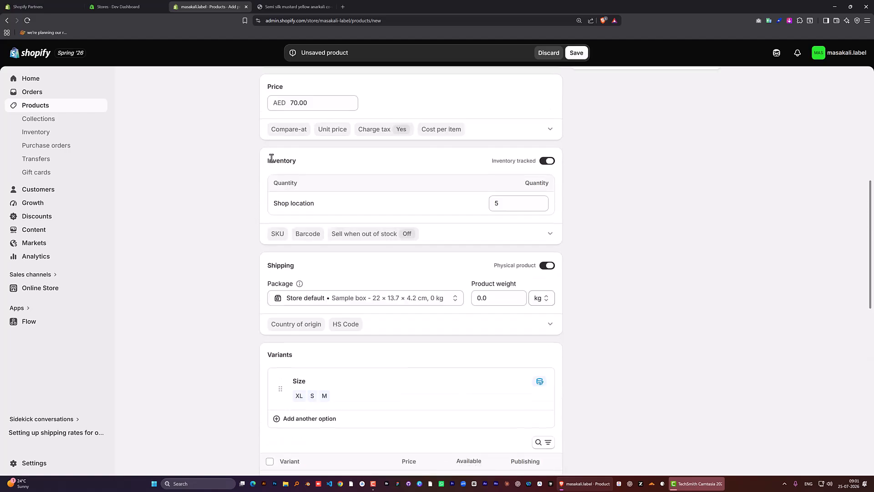
pyautogui.scroll(-8, 423, 334)
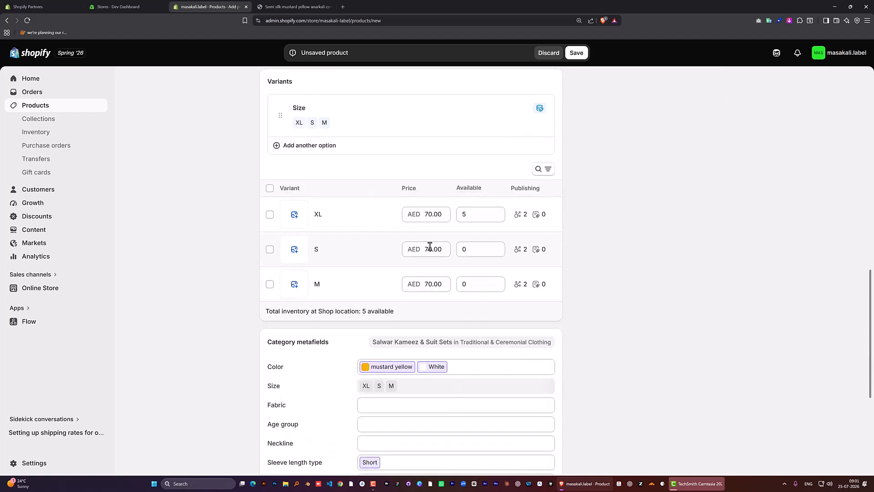
pyautogui.click(432, 252)
pyautogui.click(469, 251)
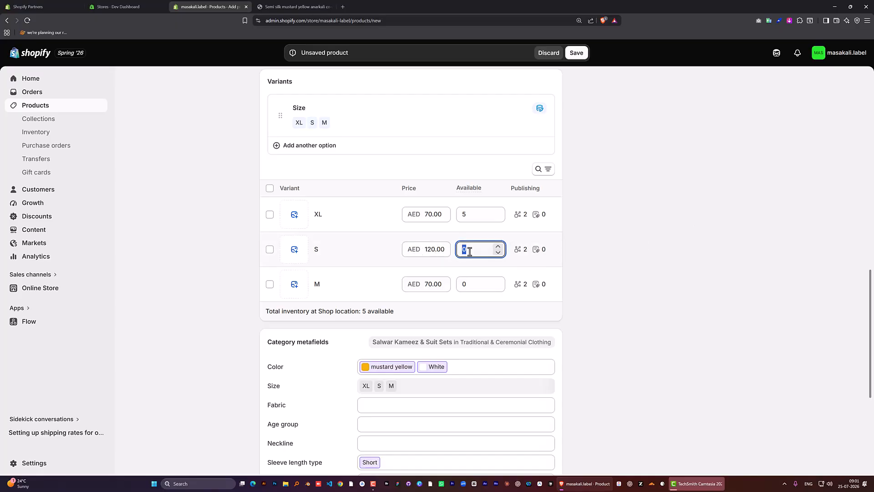
pyautogui.write('10')
pyautogui.click(475, 291)
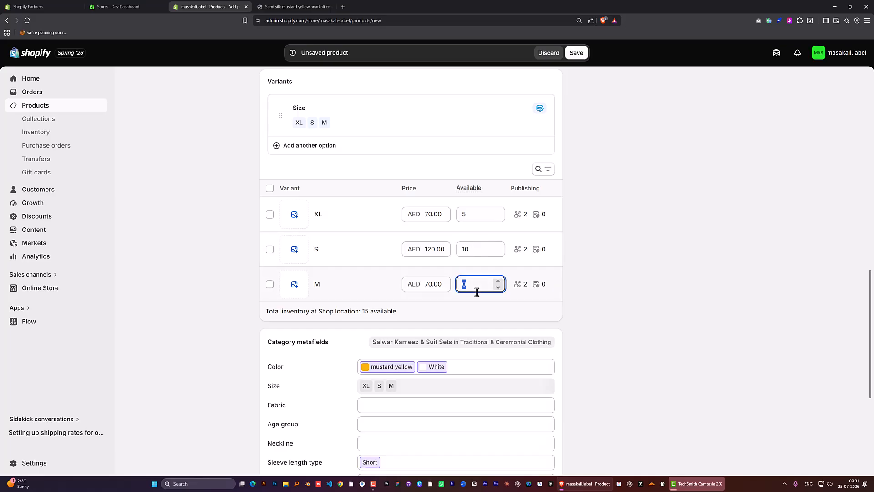
pyautogui.write('10')
pyautogui.click(580, 229)
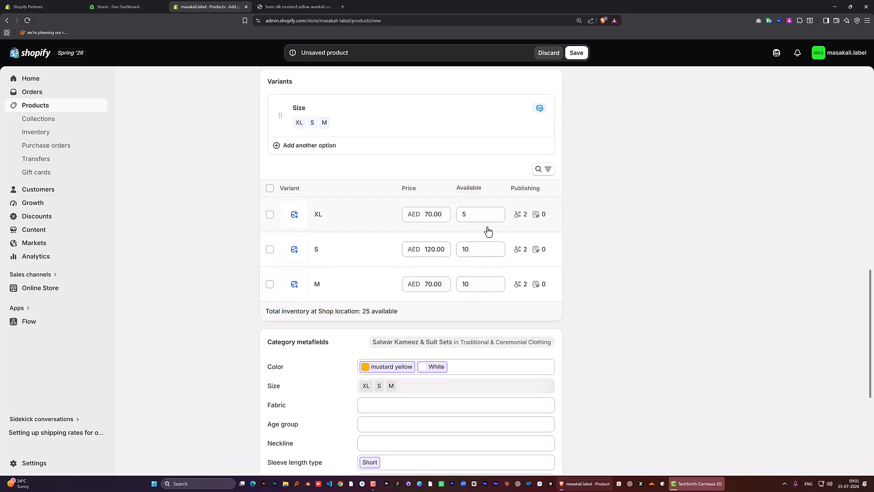
# - Clear the product filter in the image library and assign the photo of the standing woman in the mustard dress to the XL variant
pyautogui.click(292, 217)
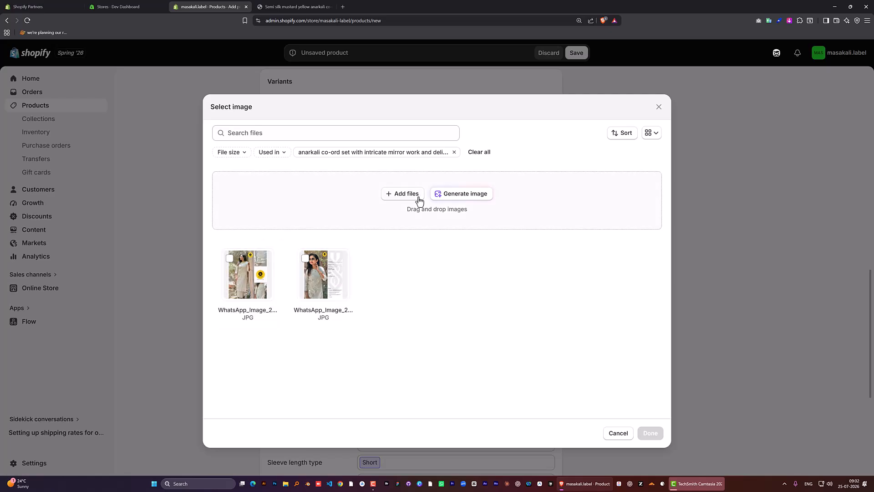
pyautogui.click(454, 153)
pyautogui.scroll(-5, 380, 315)
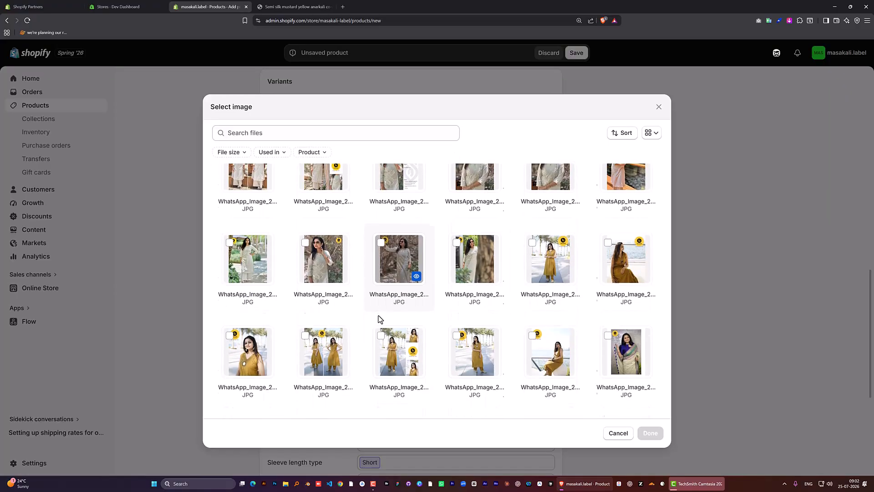
pyautogui.scroll(4, 396, 291)
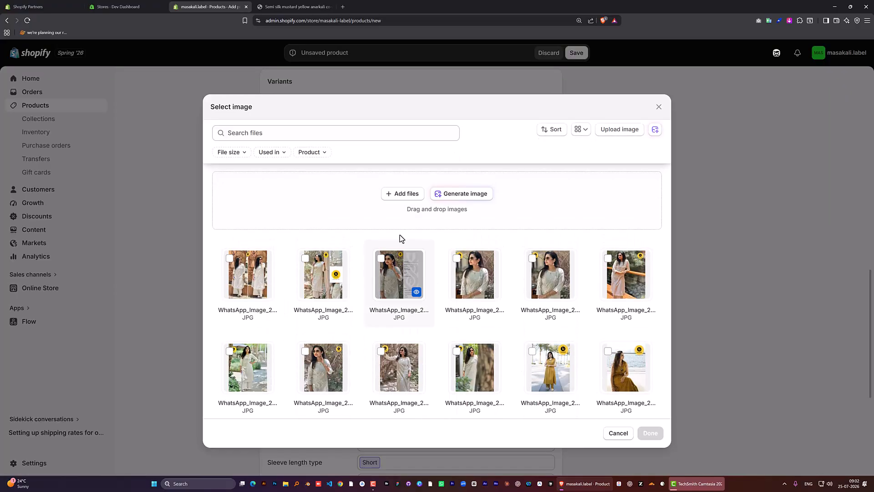
pyautogui.scroll(-3, 567, 291)
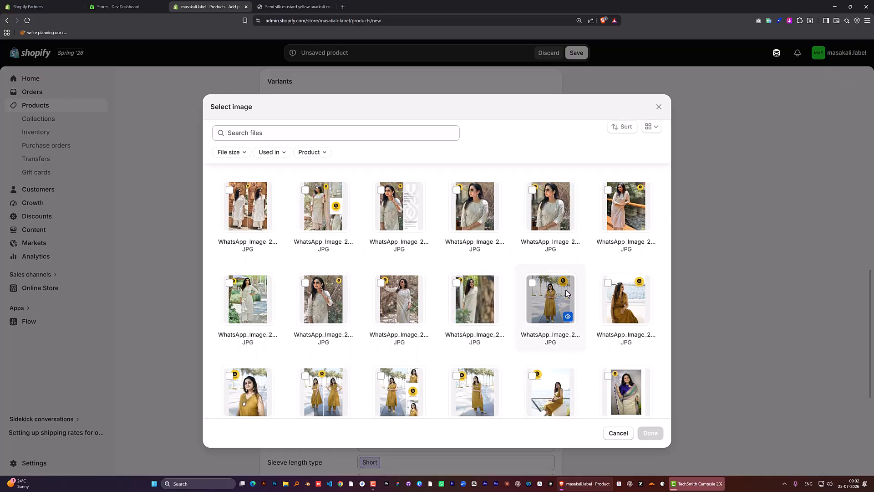
pyautogui.click(542, 292)
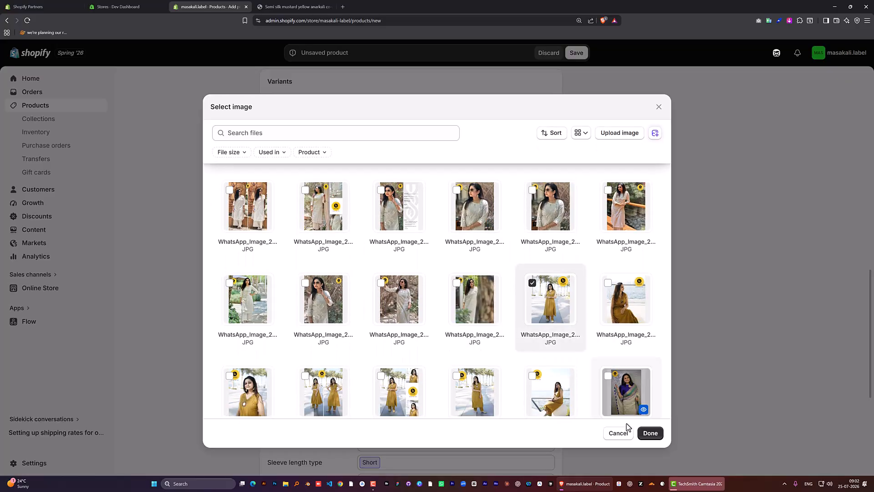
pyautogui.click(646, 433)
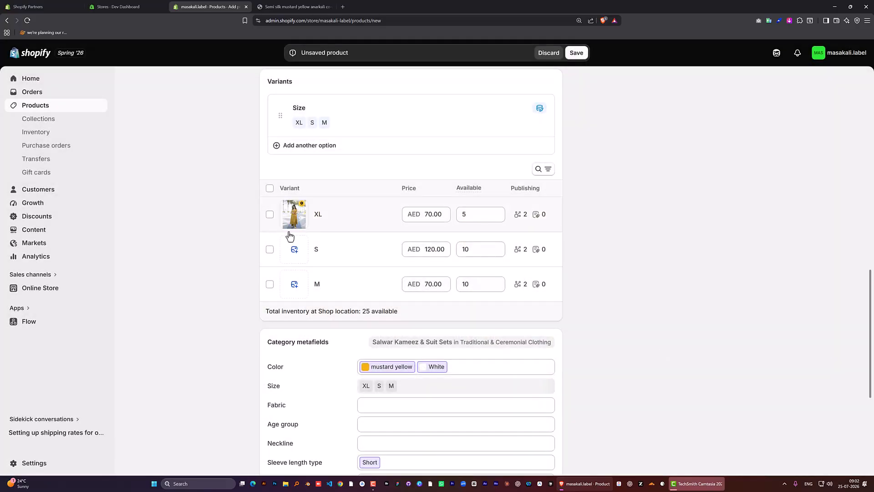
# - Clear the product filter in the image library and assign the photo of the woman leaning on the wooden railing to the S variant
pyautogui.click(296, 251)
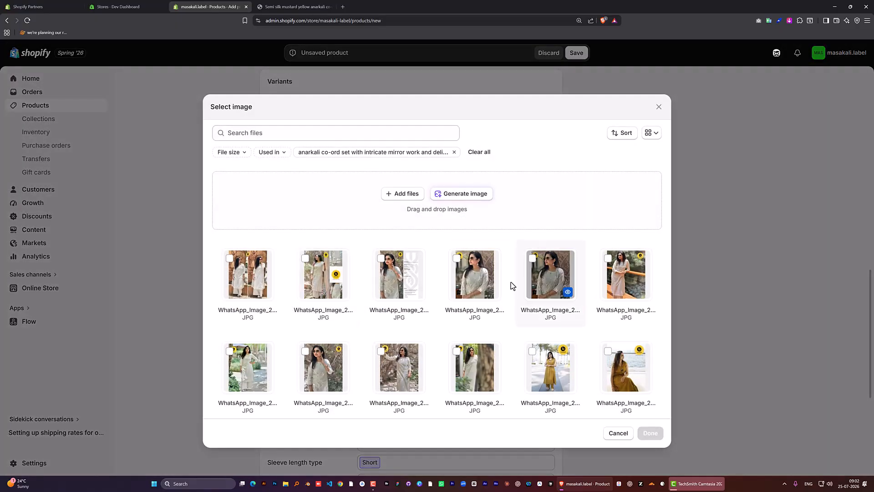
pyautogui.click(454, 153)
pyautogui.click(630, 280)
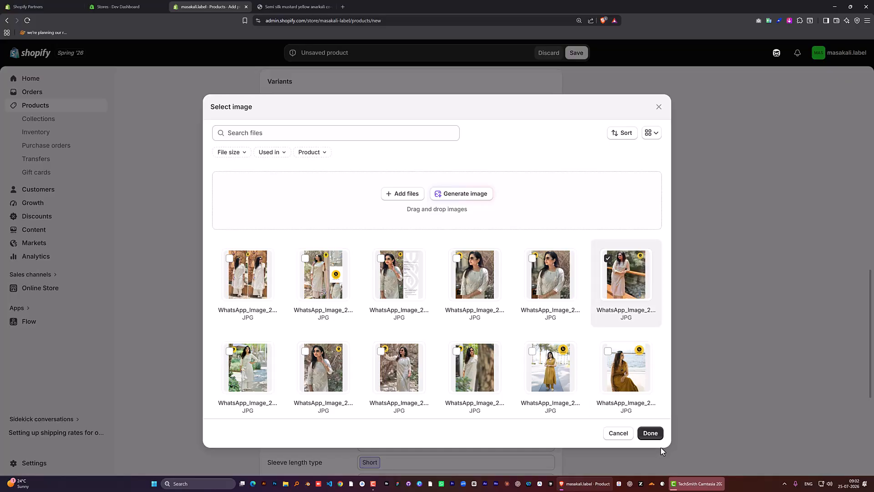
pyautogui.click(654, 436)
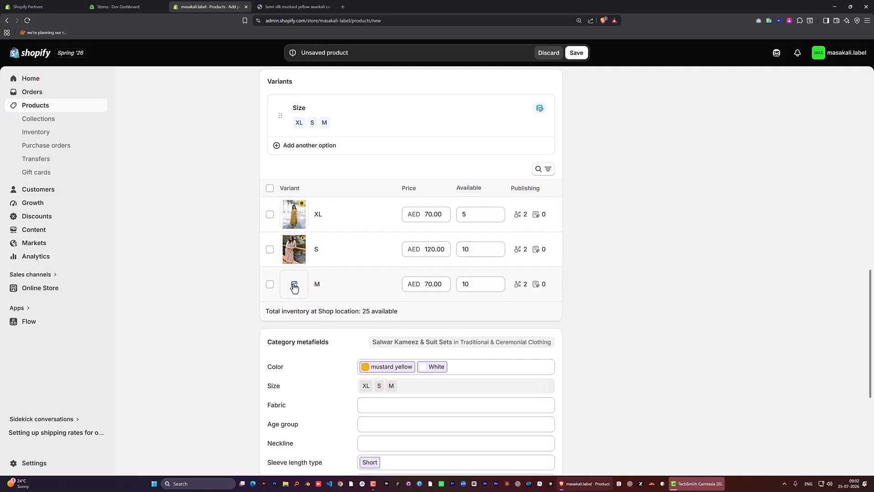
# - Clear the product filter in the image library and assign the photo of the woman standing in the off-white dress outdoors to the M variant
pyautogui.click(293, 283)
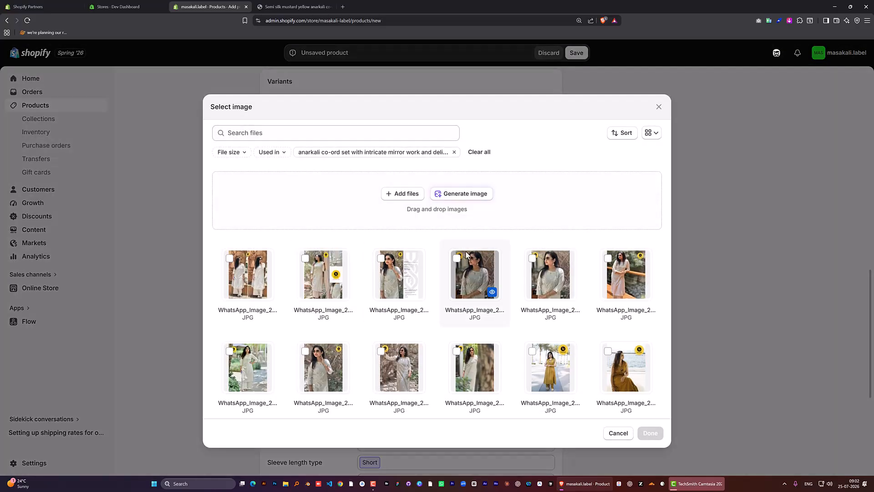
pyautogui.click(454, 152)
pyautogui.scroll(-3, 267, 323)
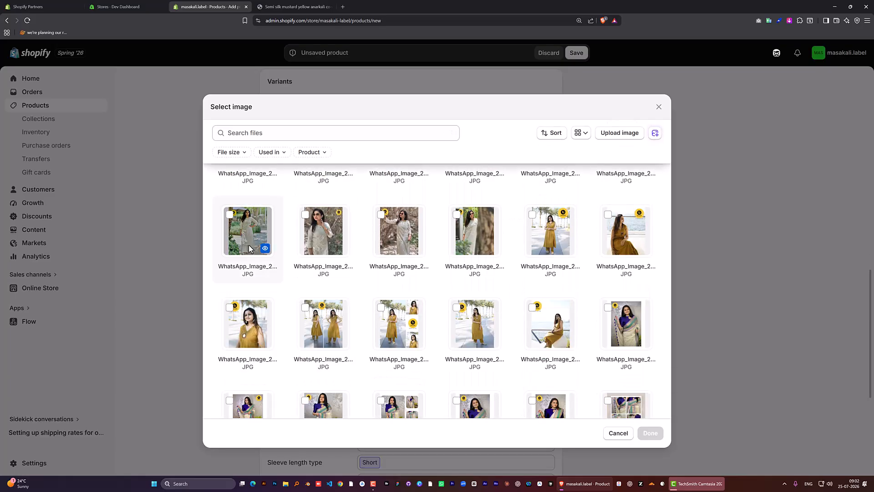
pyautogui.click(256, 229)
pyautogui.click(650, 433)
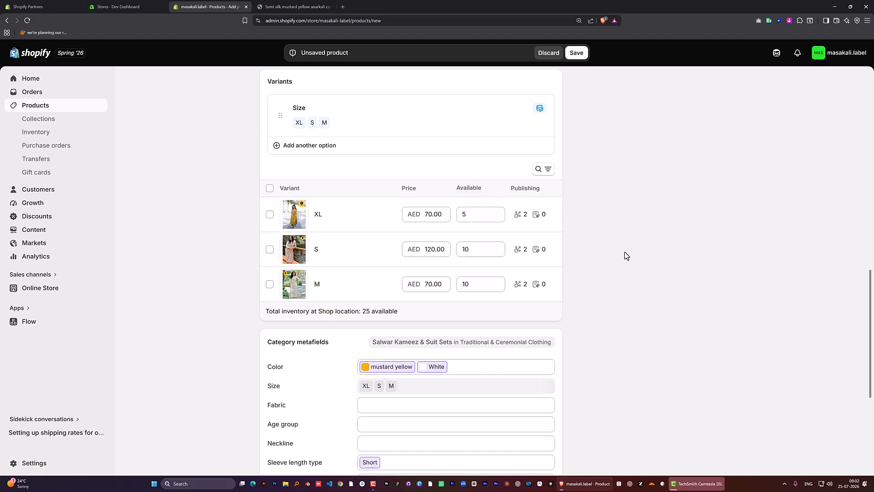
# - Add the product to the Home page collection
pyautogui.scroll(-4, 612, 256)
pyautogui.scroll(10, 609, 258)
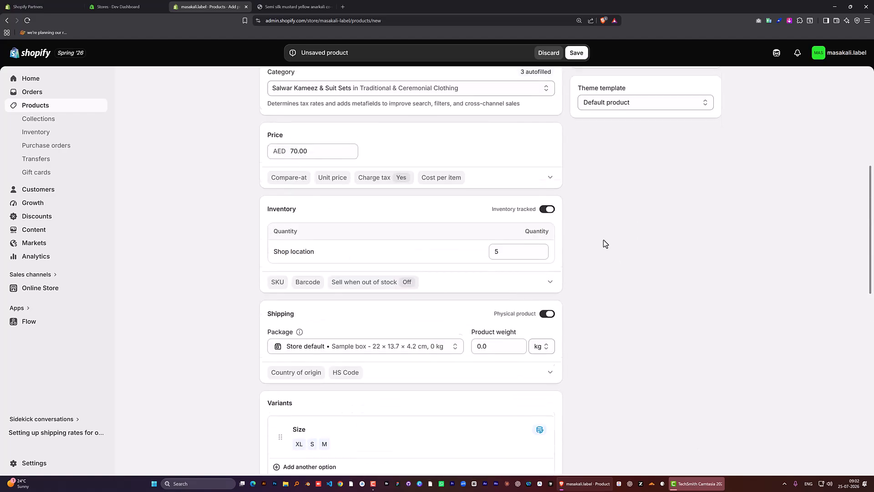
pyautogui.scroll(5, 603, 244)
pyautogui.scroll(-1, 606, 246)
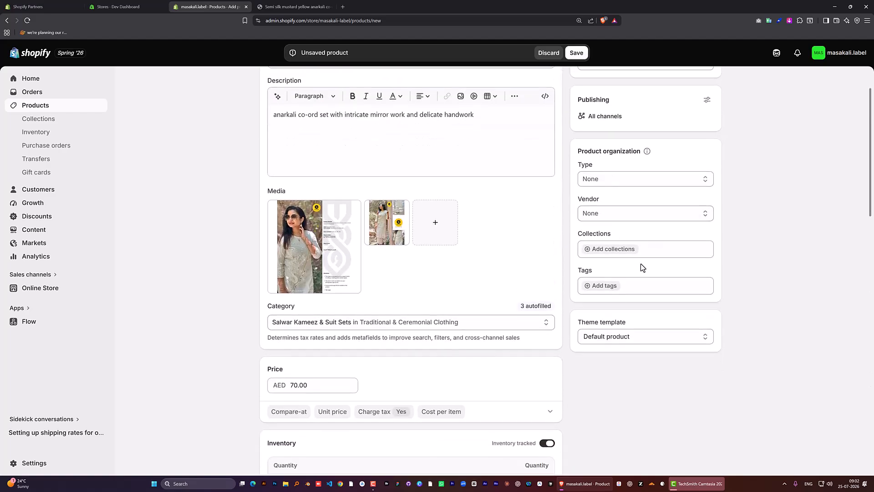
pyautogui.scroll(-3, 640, 292)
pyautogui.scroll(3, 637, 235)
pyautogui.click(614, 255)
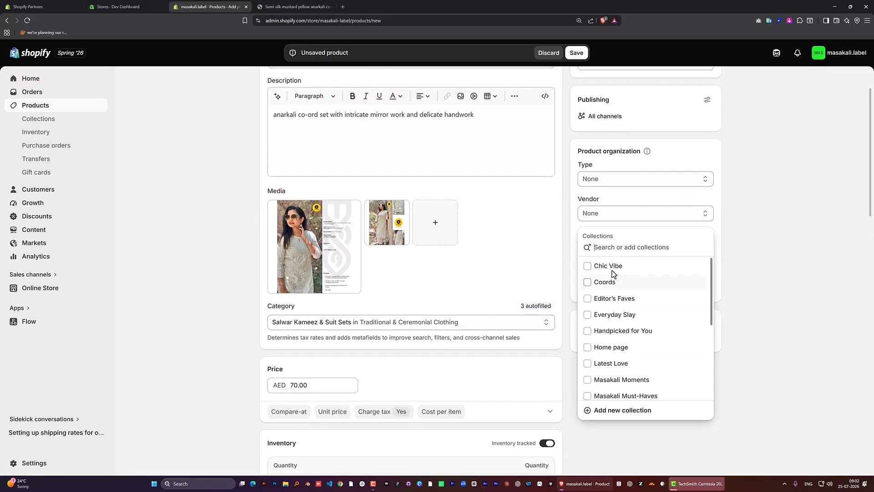
pyautogui.click(637, 348)
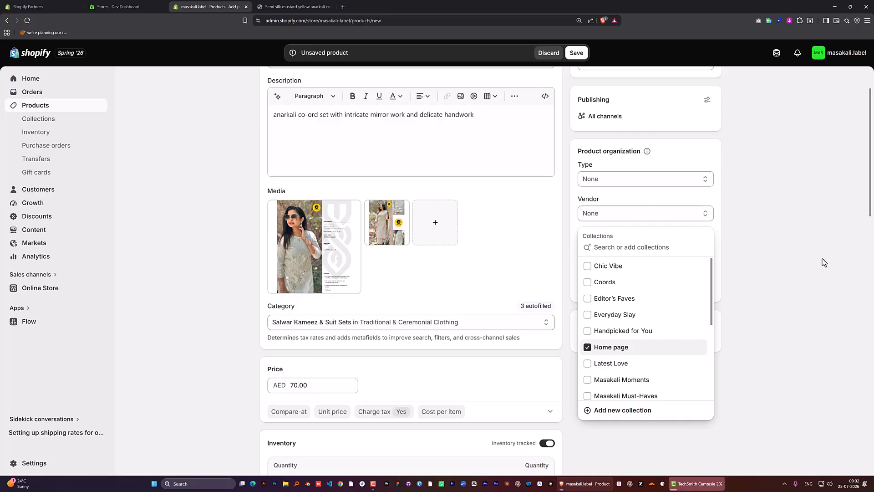
pyautogui.click(722, 217)
# - Review the completed product form and save the new product
pyautogui.scroll(-10, 687, 259)
pyautogui.scroll(10, 687, 261)
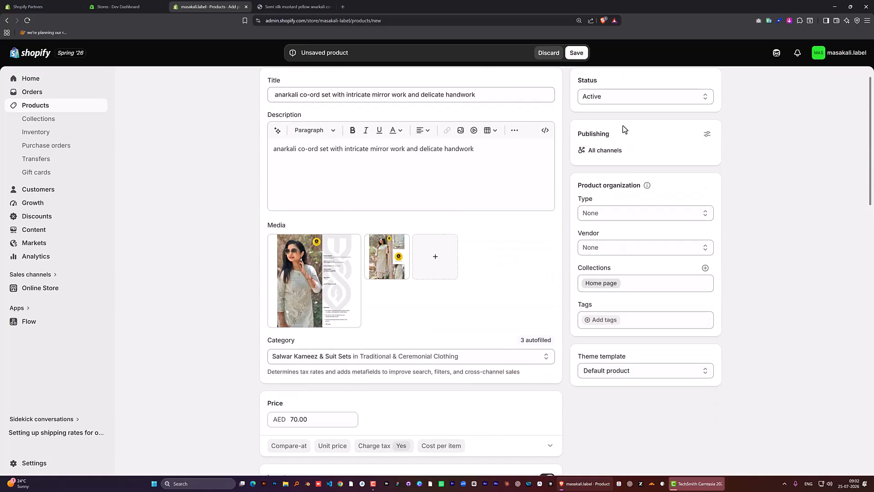
pyautogui.click(577, 54)
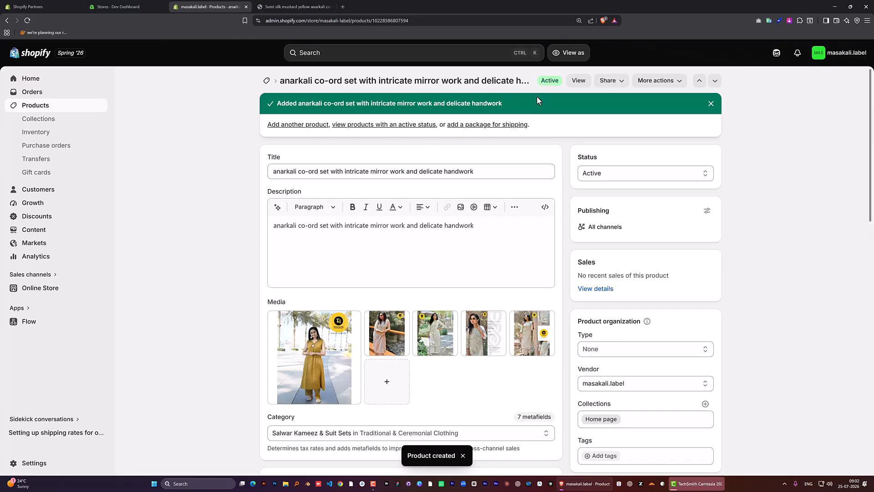
# - Open the product's storefront page and switch between the XL, S and M sizes to check each variant's image, price and stock
pyautogui.click(578, 81)
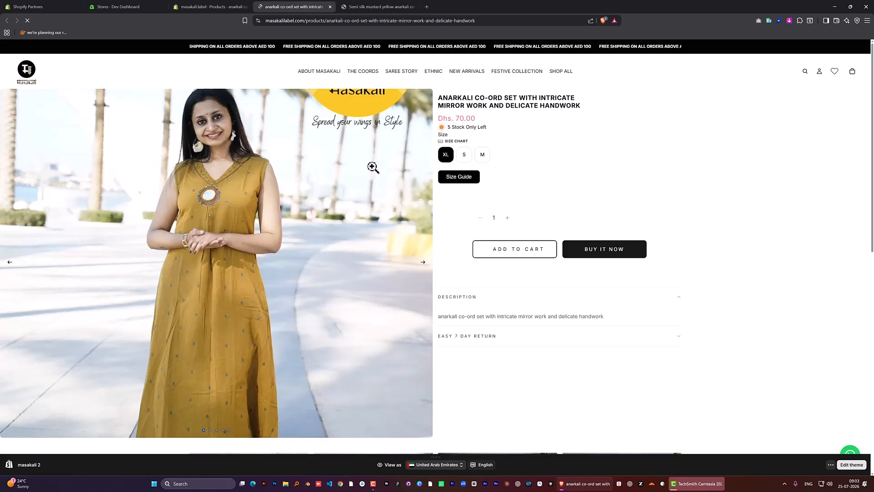
pyautogui.click(464, 154)
pyautogui.click(481, 154)
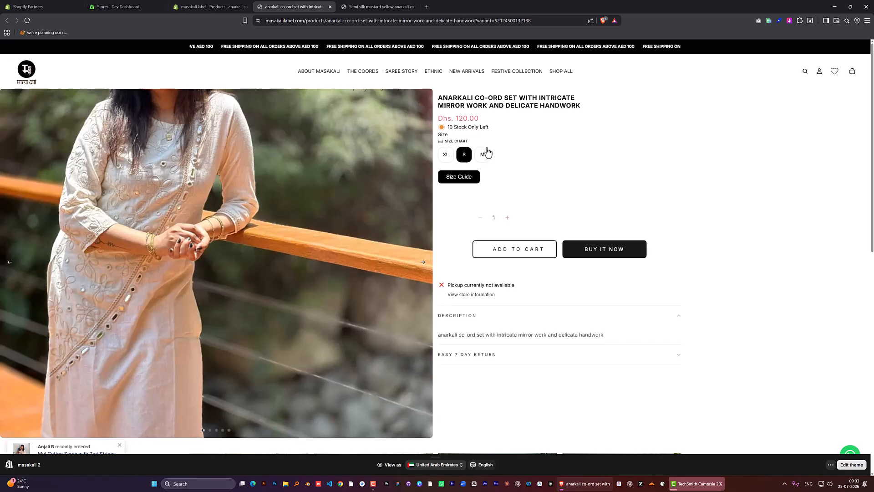
pyautogui.click(484, 155)
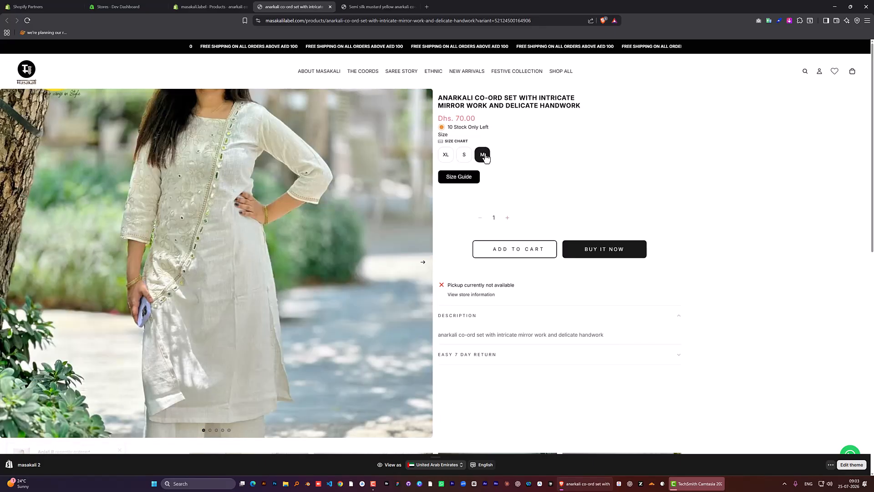
pyautogui.click(447, 156)
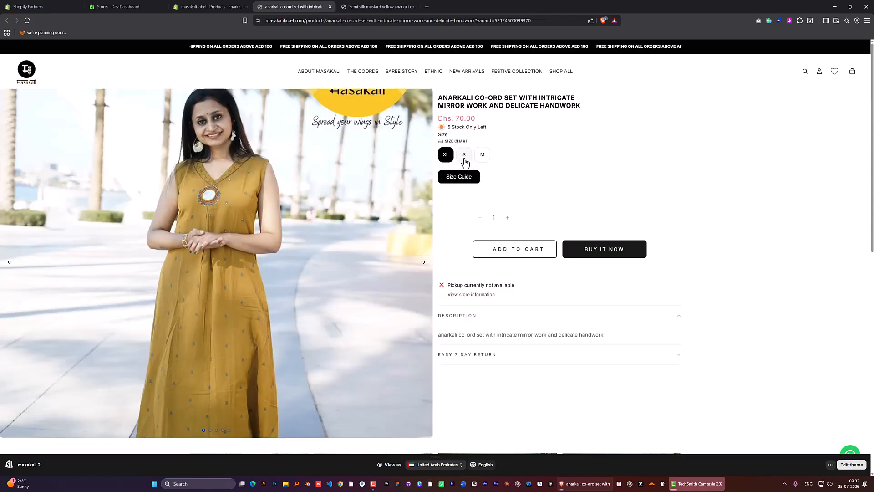
pyautogui.click(464, 157)
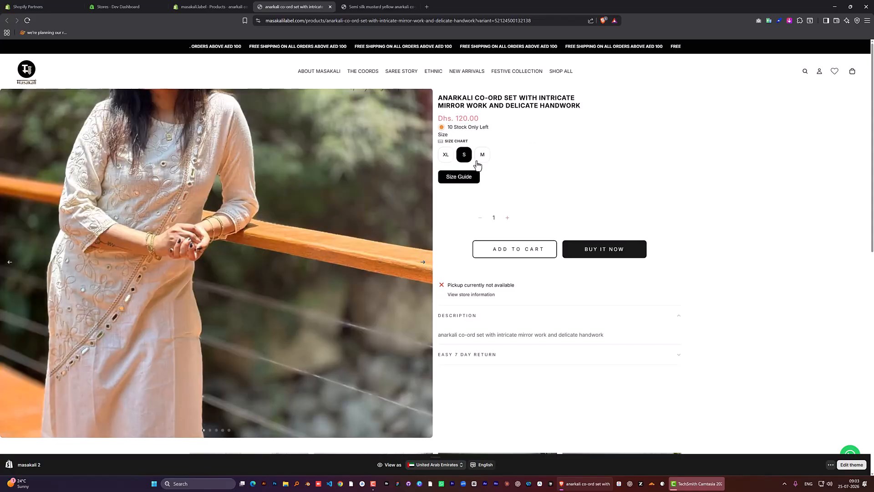
pyautogui.click(482, 155)
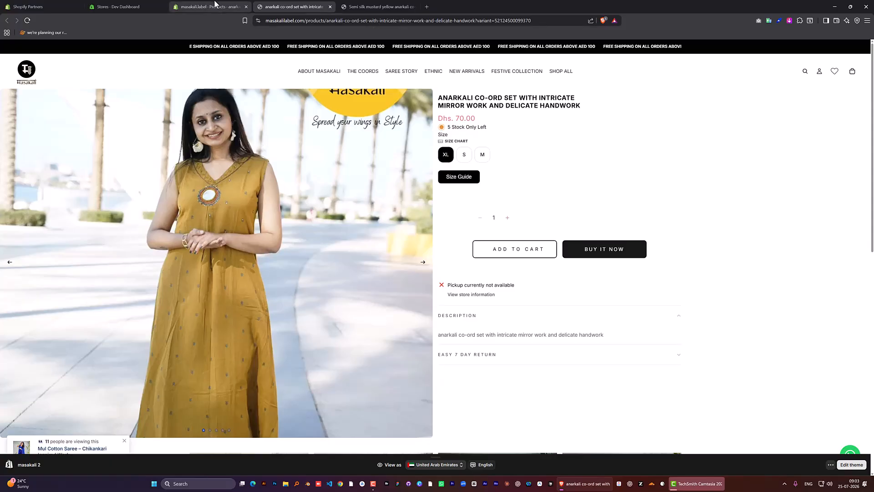
# - Return to the product's admin page and add Color as a second variant option
pyautogui.click(230, 6)
pyautogui.scroll(-6, 236, 224)
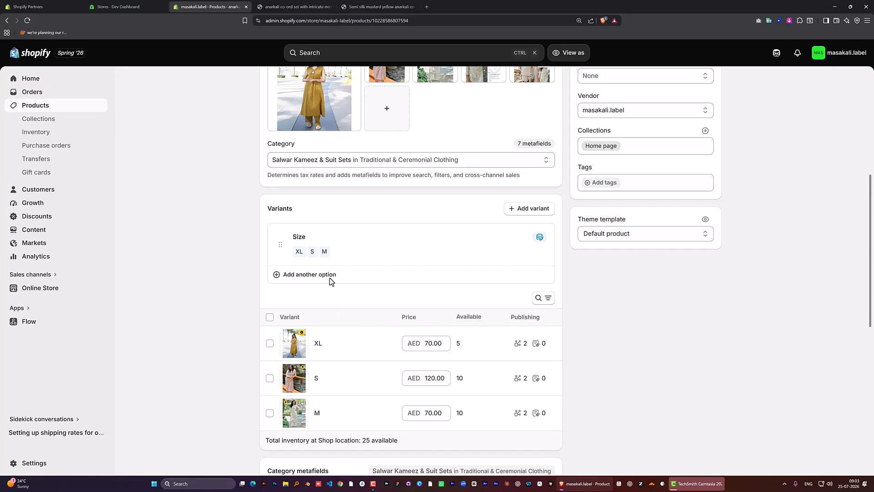
pyautogui.scroll(-2, 273, 171)
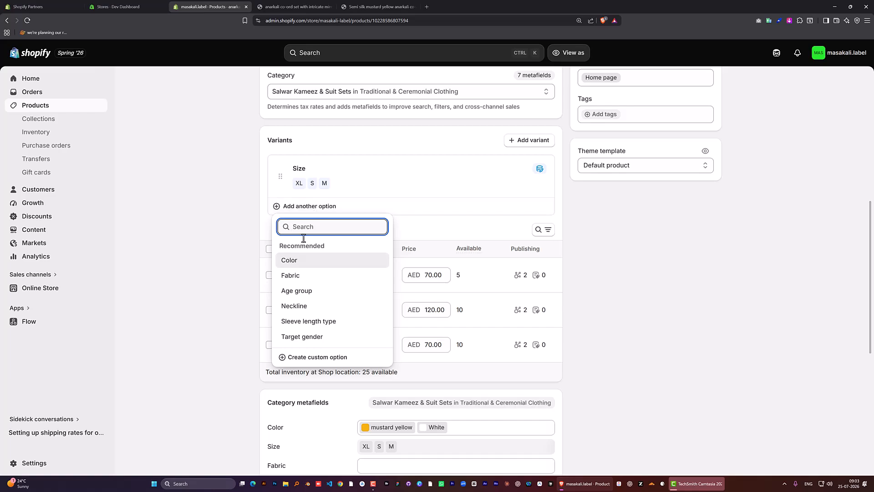
pyautogui.click(301, 262)
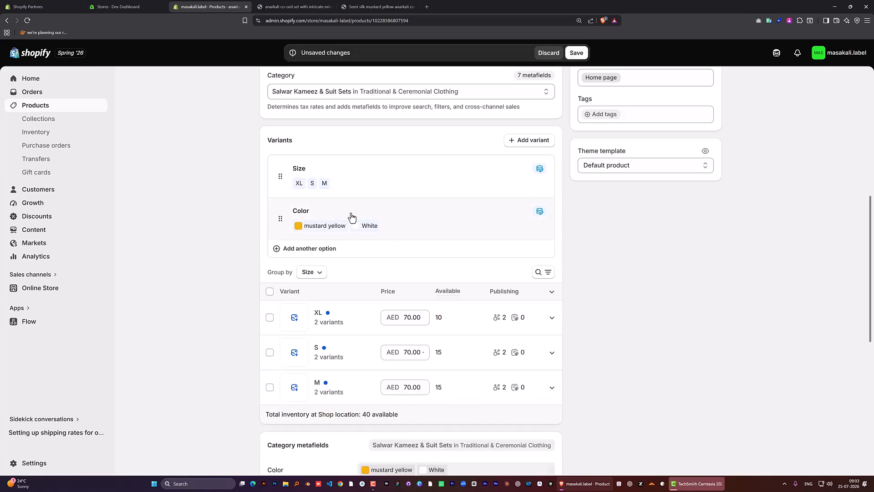
# - Open the Color option for editing and examine the product media and the list of colors available to add
pyautogui.click(382, 215)
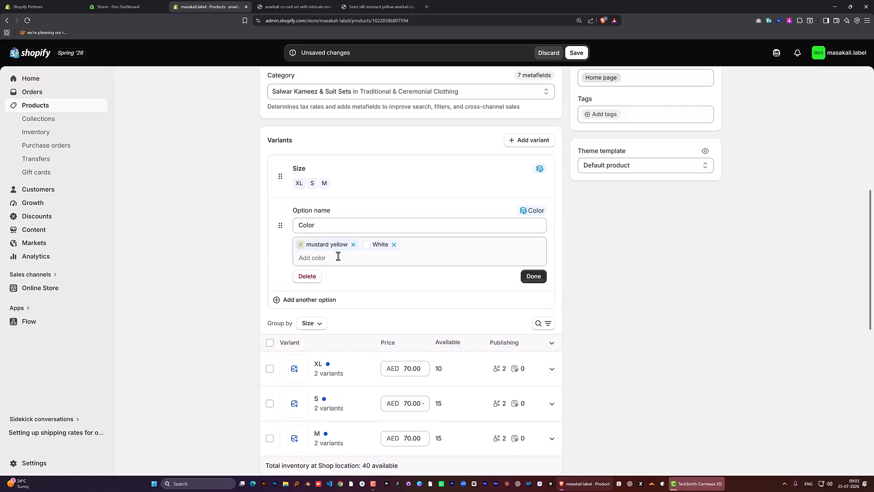
pyautogui.scroll(6, 311, 235)
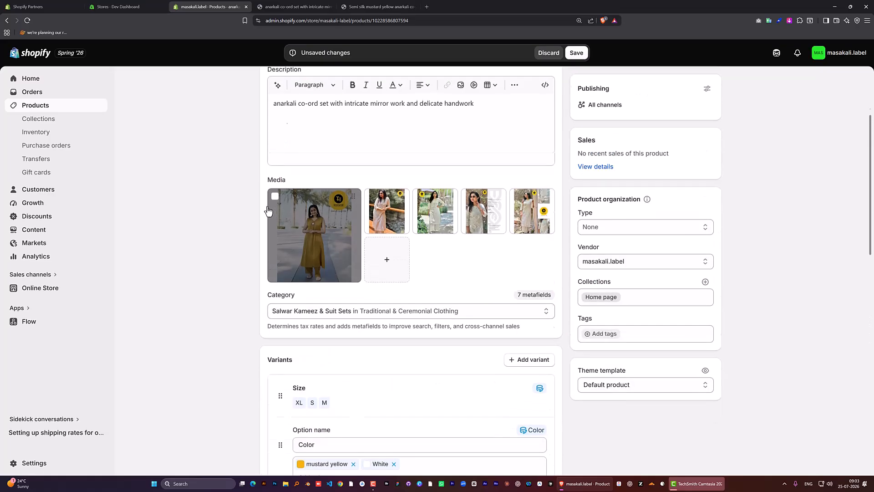
pyautogui.scroll(-4, 197, 257)
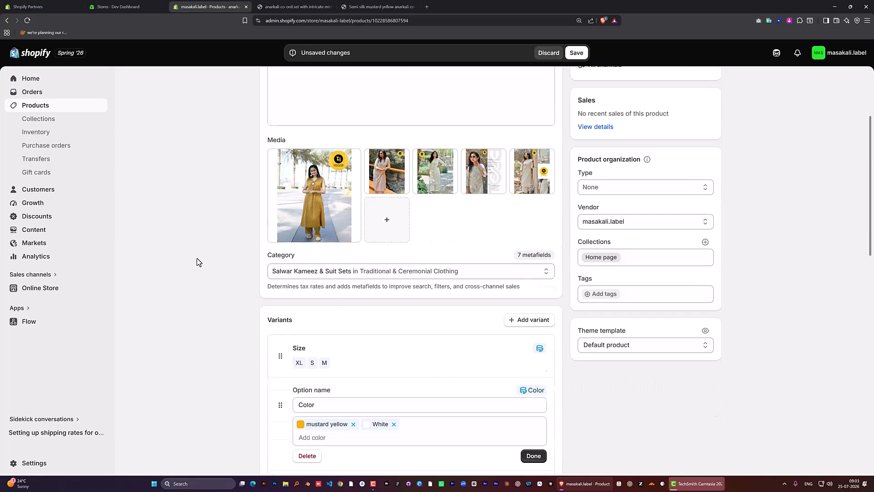
pyautogui.scroll(-2, 355, 314)
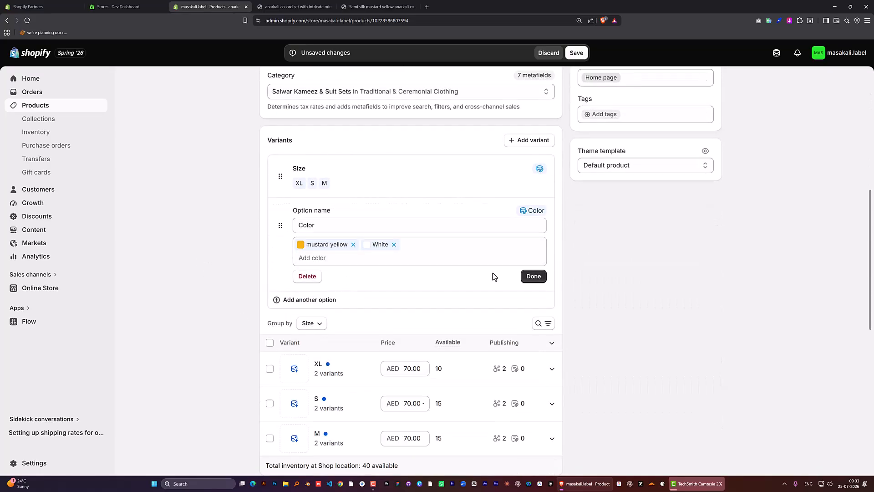
pyautogui.scroll(-1, 406, 256)
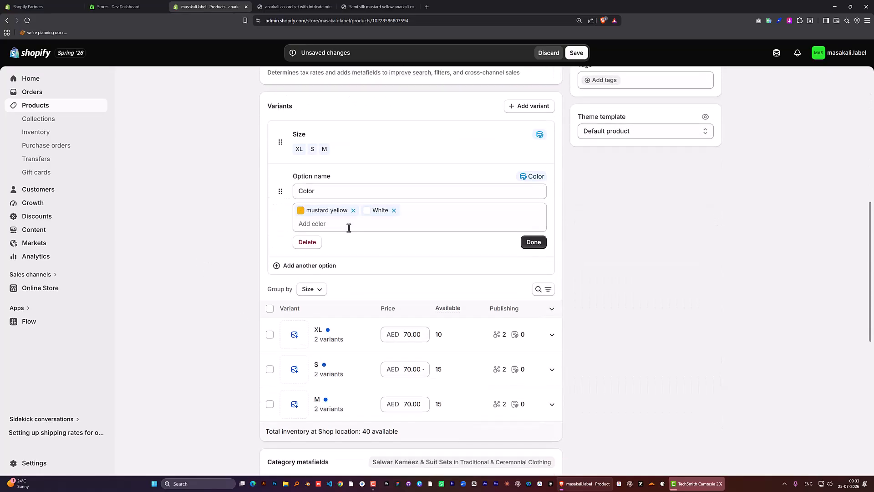
pyautogui.click(317, 227)
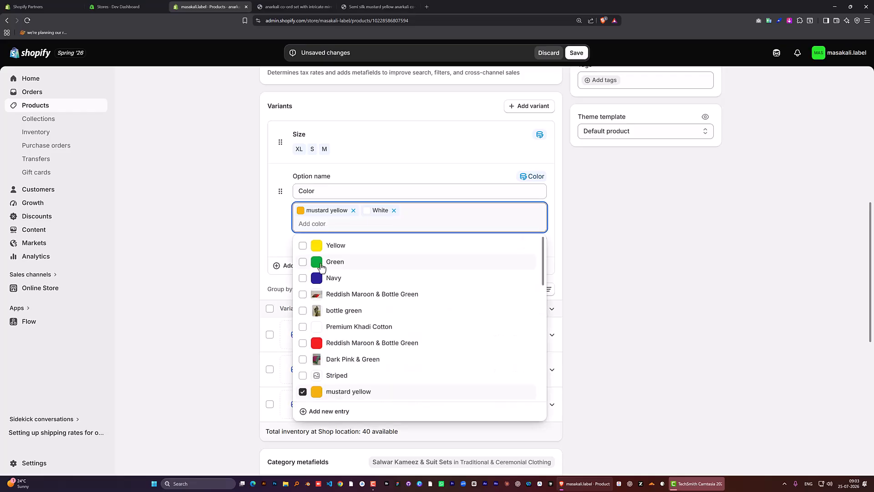
pyautogui.scroll(-5, 330, 268)
pyautogui.scroll(5, 328, 264)
pyautogui.scroll(-4, 342, 292)
pyautogui.scroll(3, 337, 287)
pyautogui.scroll(-8, 342, 254)
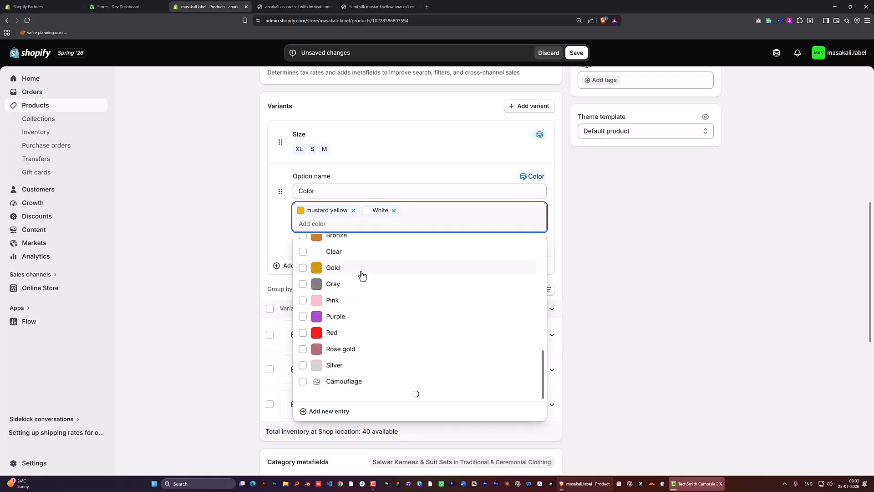
pyautogui.scroll(6, 353, 275)
pyautogui.scroll(3, 350, 273)
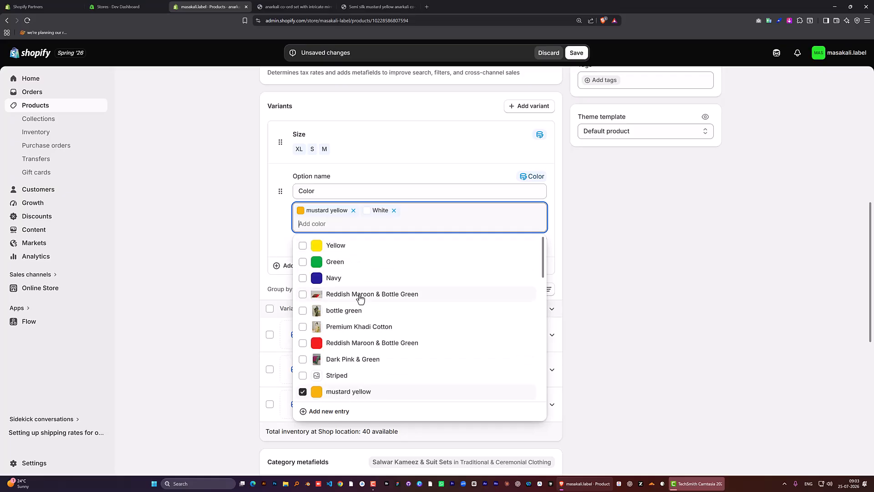
pyautogui.scroll(5, 244, 170)
pyautogui.scroll(1, 244, 167)
pyautogui.scroll(-5, 244, 182)
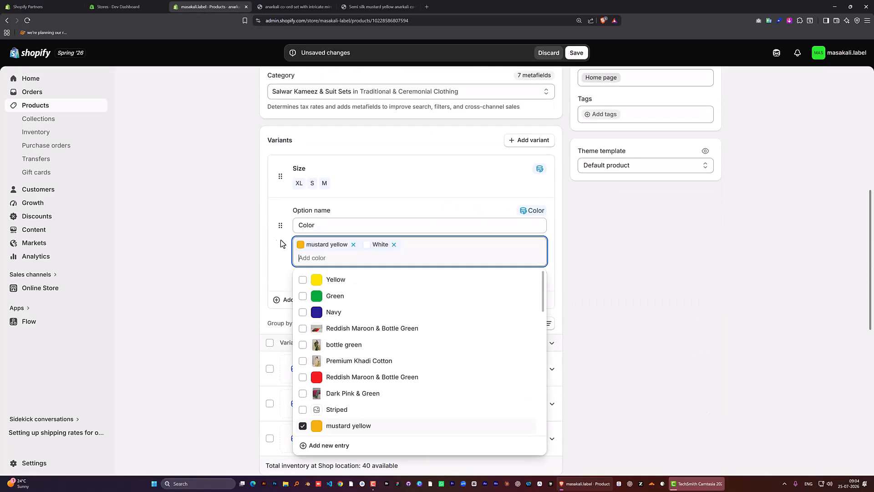
# - Start a new entry for the Color option and set its color to #D5108A
pyautogui.click(337, 447)
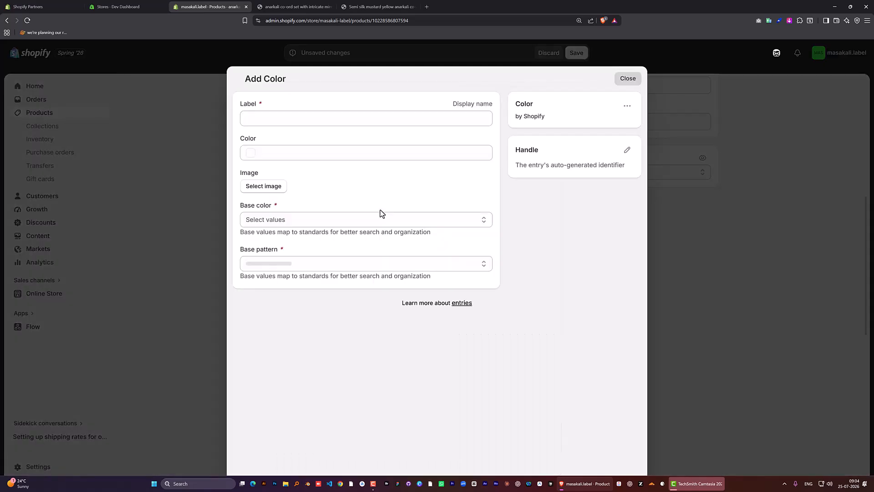
pyautogui.click(257, 118)
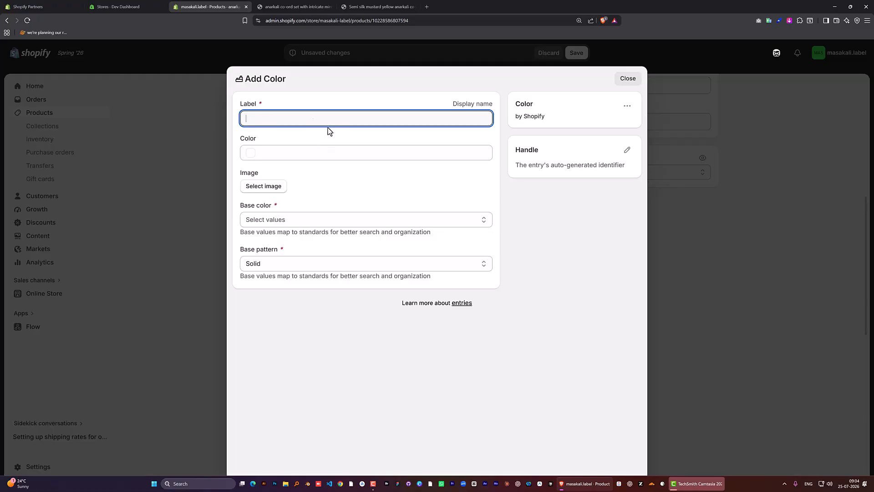
pyautogui.click(255, 152)
pyautogui.moveTo(304, 180)
pyautogui.mouseDown()
pyautogui.moveTo(282, 191)
pyautogui.moveTo(307, 179)
pyautogui.moveTo(332, 178)
pyautogui.moveTo(332, 188)
pyautogui.moveTo(316, 180)
pyautogui.mouseUp()
pyautogui.click(372, 169)
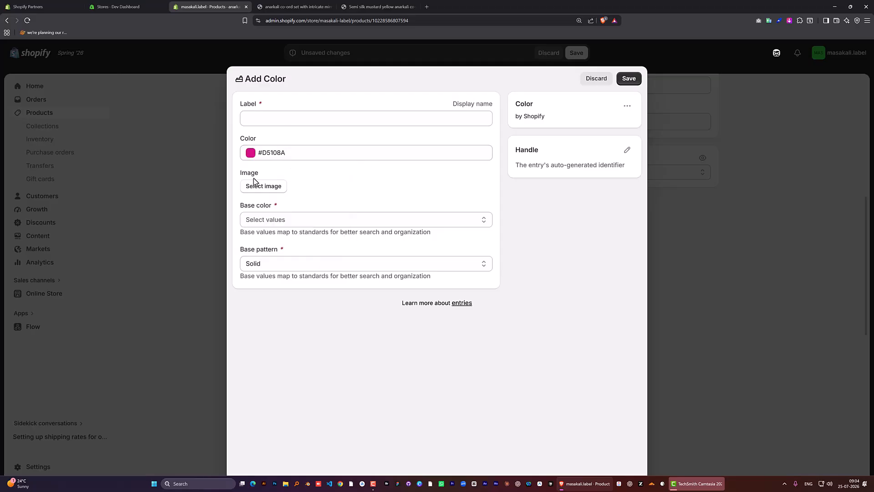
# - Look through the base color and base pattern choices, and label the new color entry "pink - 001"
pyautogui.click(260, 222)
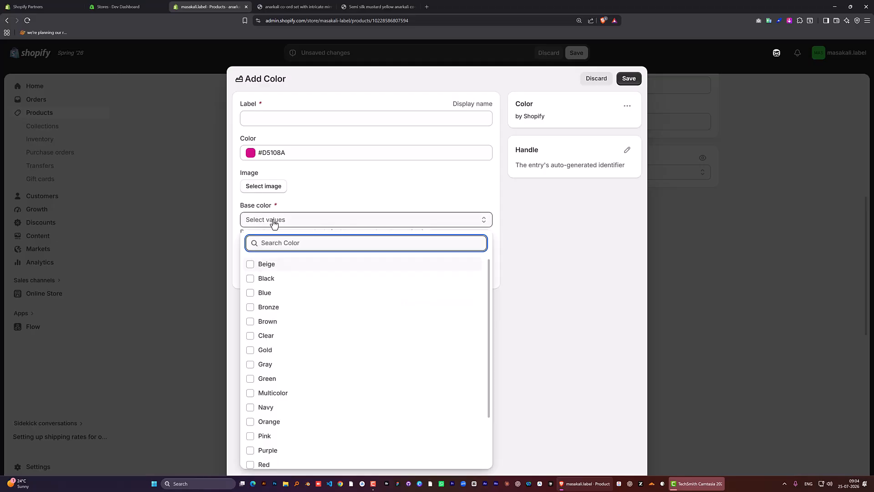
pyautogui.click(300, 200)
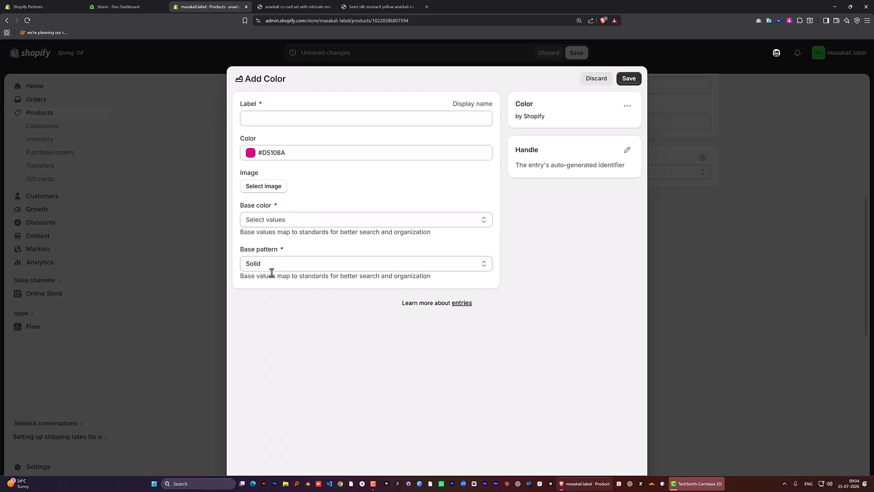
pyautogui.click(286, 265)
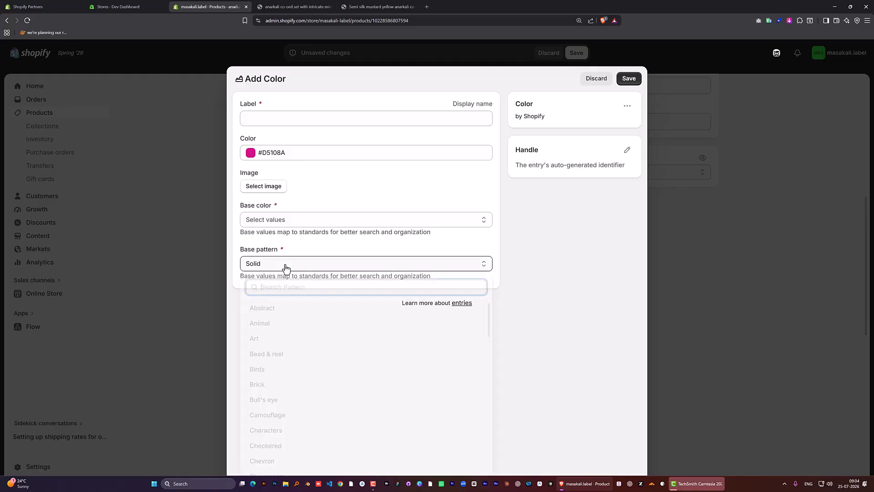
pyautogui.click(577, 310)
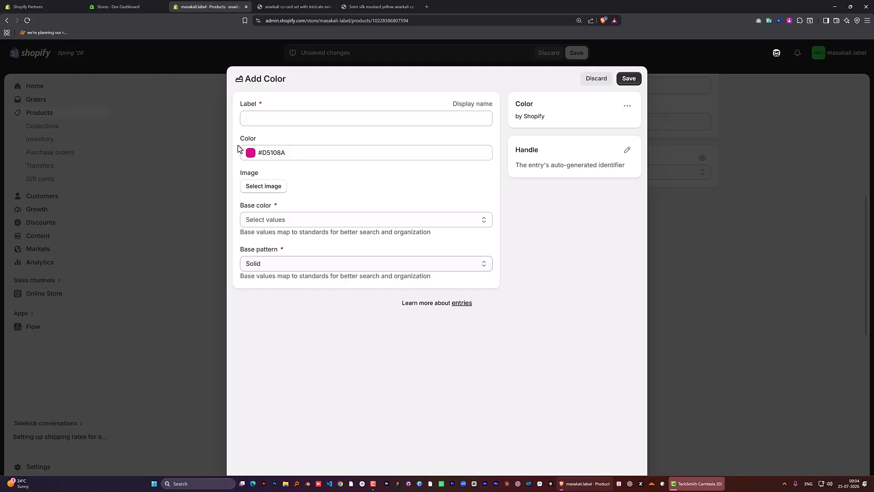
pyautogui.click(262, 116)
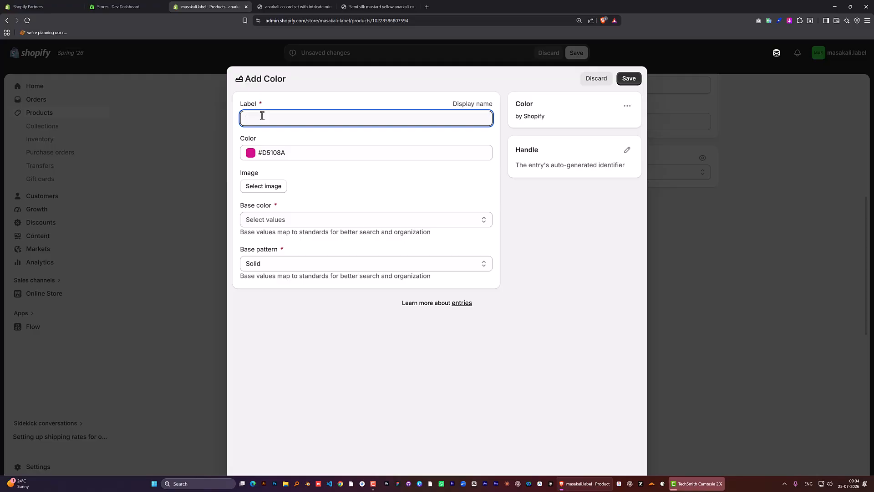
pyautogui.write('pink - 001')
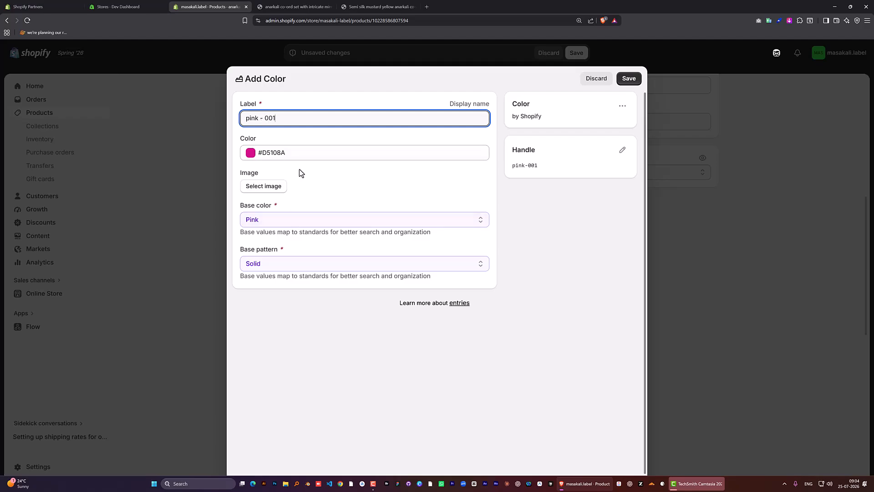
# - Assign the blue dress photo WhatsApp_Image_2026-07-22_at_12.08.17_PM.jpg to the pink - 001 color entry and save the entry
pyautogui.click(264, 187)
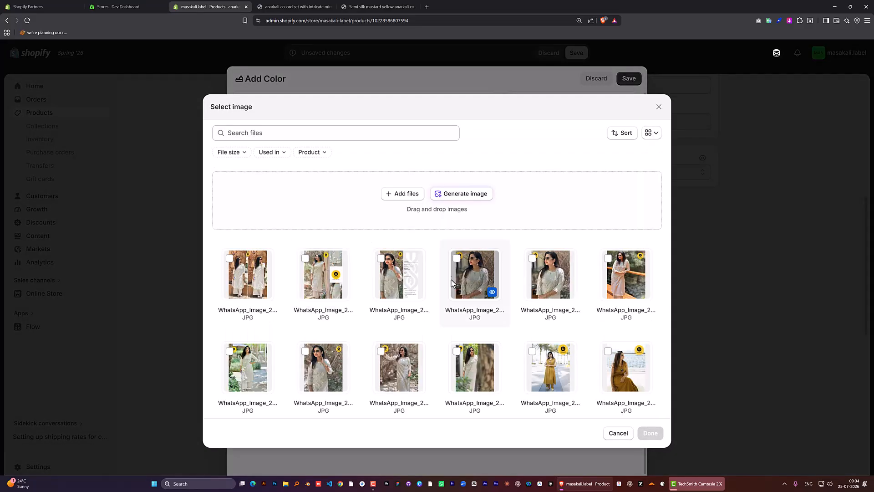
pyautogui.scroll(-3, 501, 305)
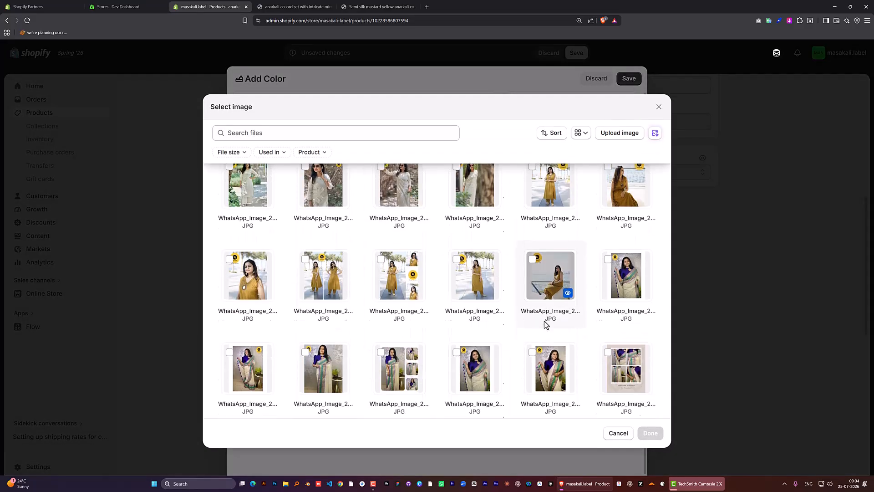
pyautogui.scroll(-2, 504, 308)
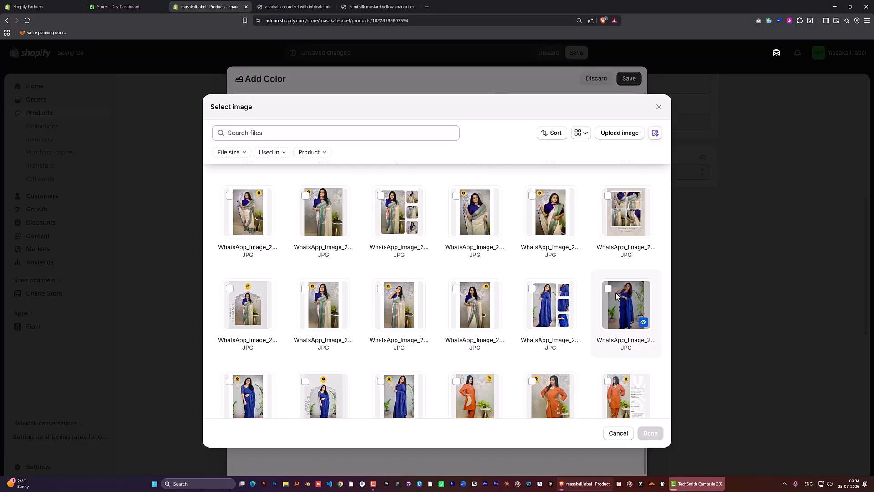
pyautogui.scroll(-3, 615, 297)
pyautogui.scroll(10, 379, 298)
pyautogui.scroll(-8, 473, 287)
pyautogui.click(623, 296)
pyautogui.click(650, 433)
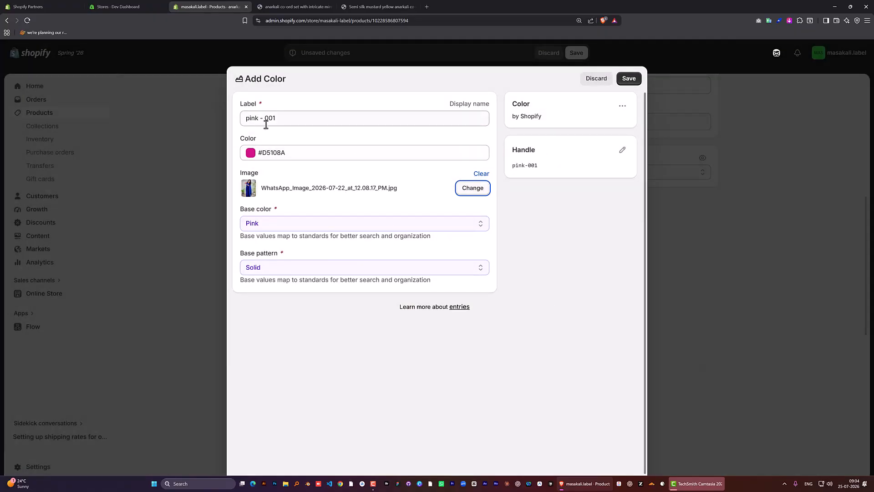
pyautogui.click(628, 80)
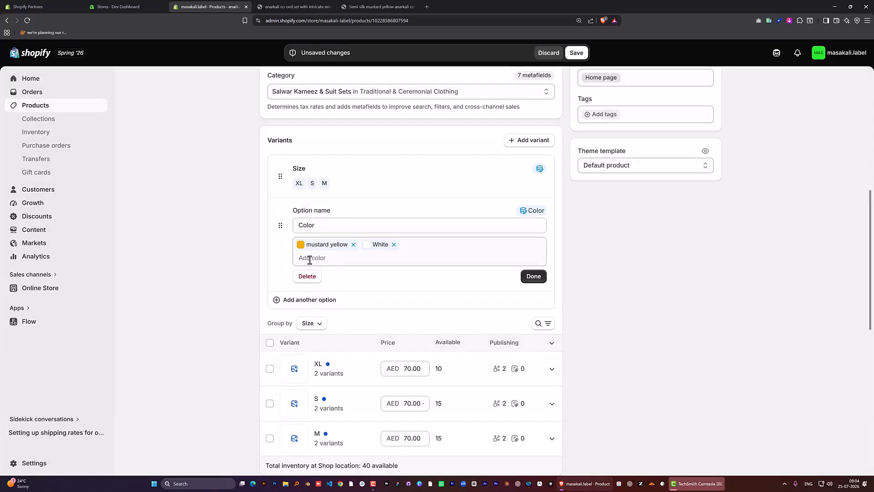
# - Finish editing the Color option with mustard yellow, White and pink - 001 as its values
pyautogui.click(365, 258)
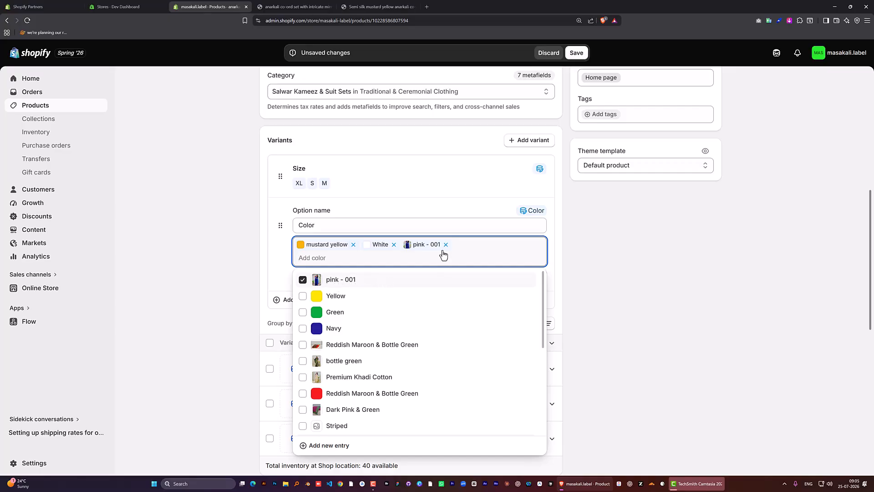
pyautogui.click(194, 234)
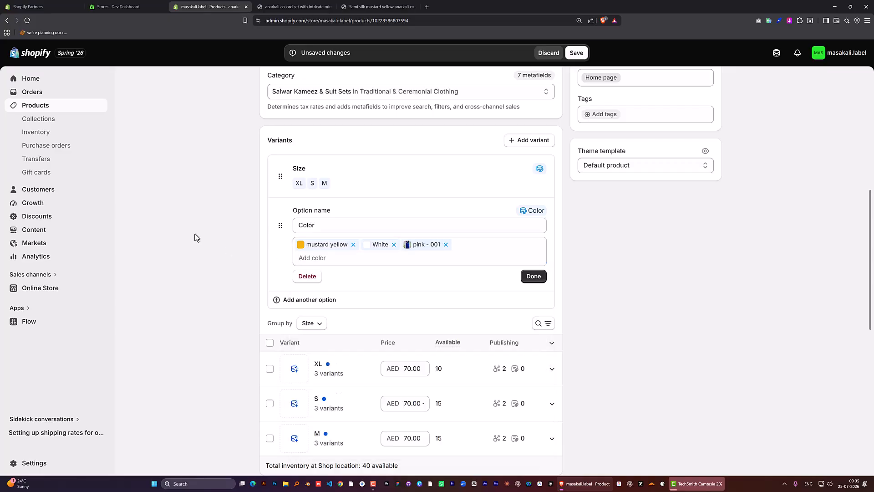
pyautogui.click(534, 276)
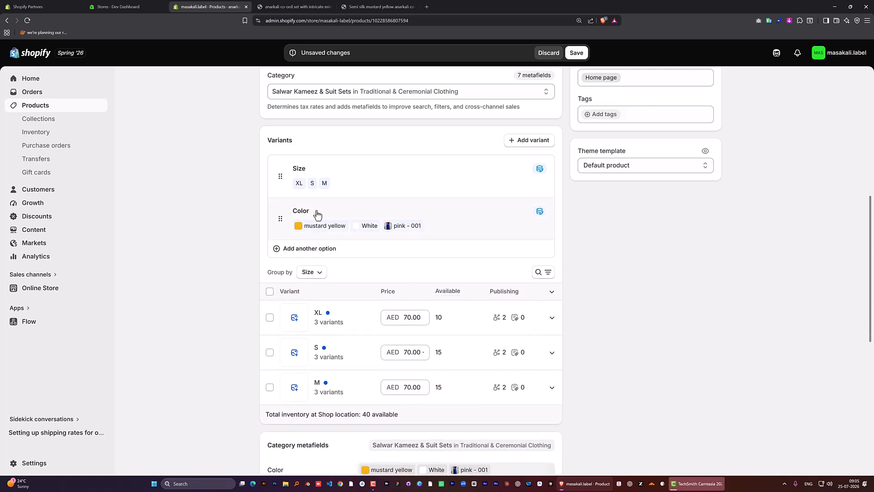
# - Expand the XL variants and set the available stock of the pink - 001 color to 10
pyautogui.scroll(-2, 297, 325)
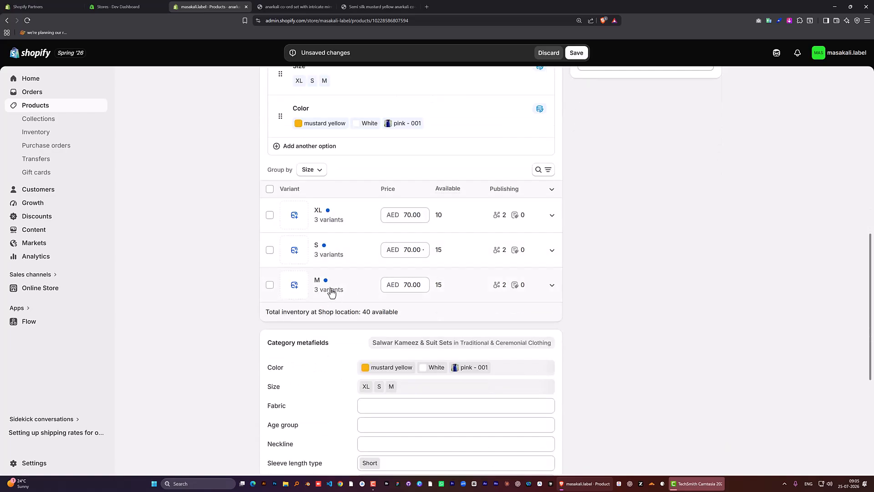
pyautogui.click(552, 217)
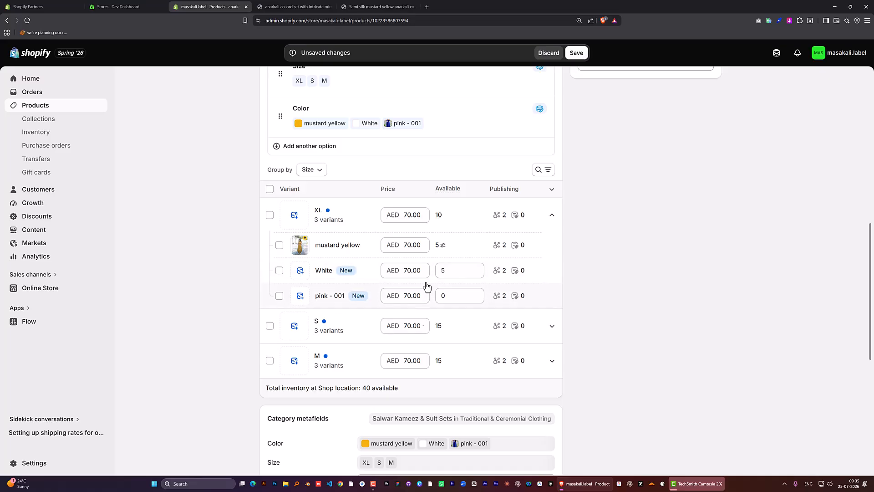
pyautogui.click(449, 298)
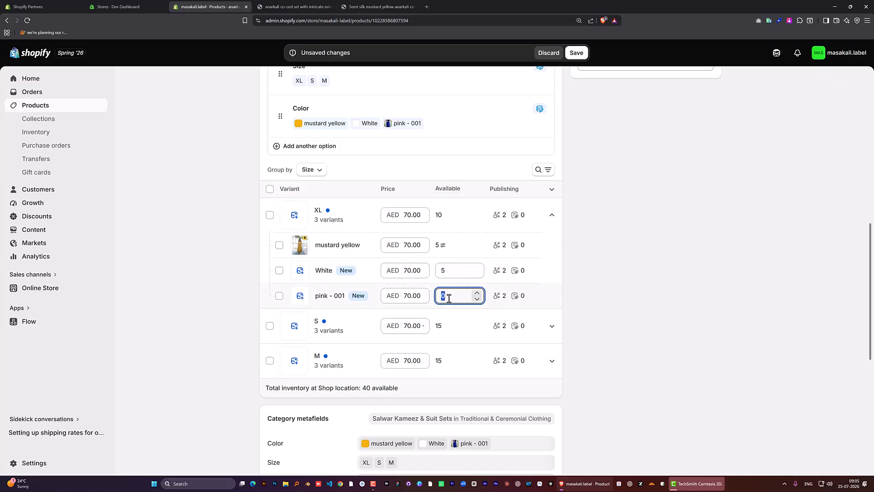
pyautogui.write('10')
pyautogui.click(542, 241)
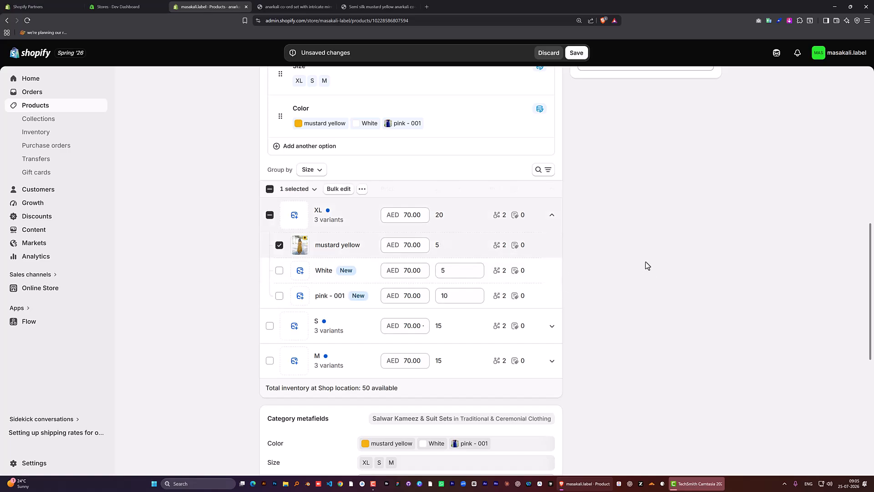
pyautogui.click(269, 189)
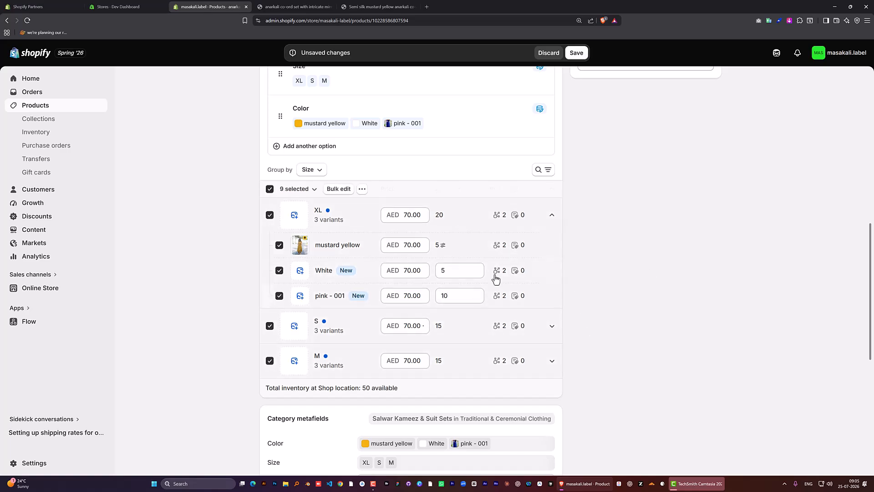
pyautogui.click(269, 189)
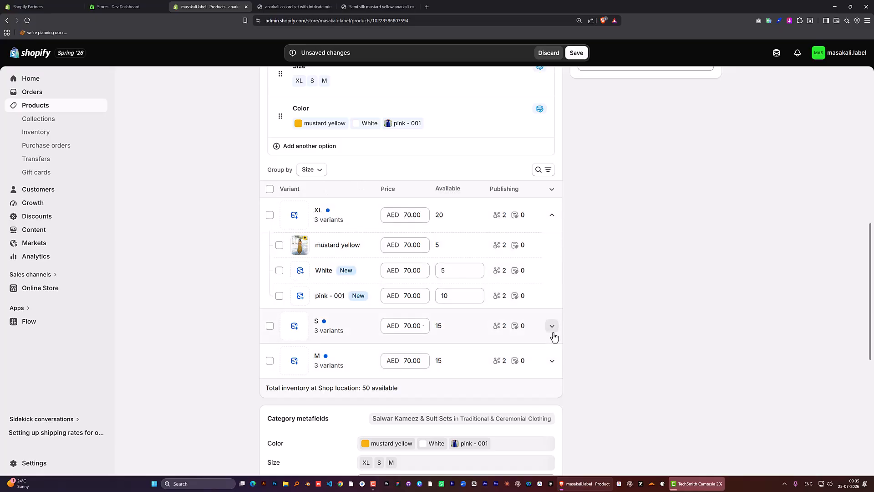
# - Expand the S and M sizes and review the price and stock of each color variant
pyautogui.click(551, 329)
pyautogui.scroll(-2, 547, 332)
pyautogui.click(546, 332)
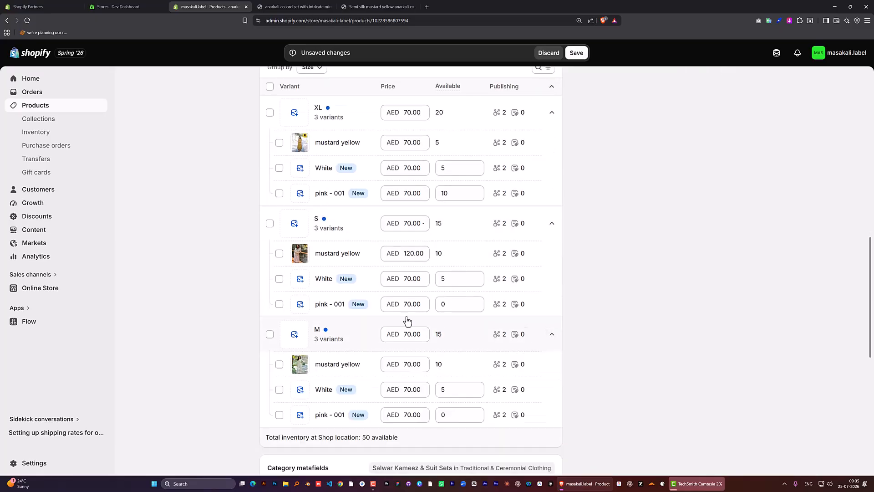
pyautogui.scroll(4, 318, 273)
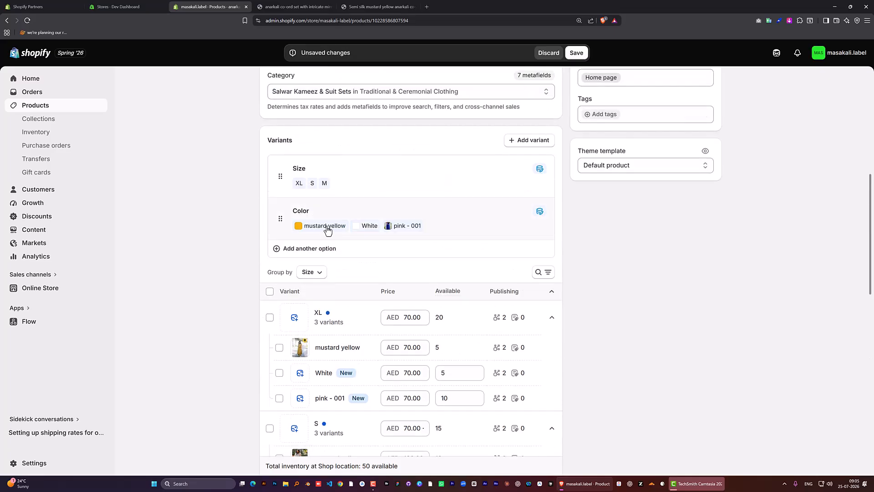
pyautogui.scroll(-2, 312, 309)
pyautogui.scroll(2, 311, 304)
# - Group the variant list by Color and examine the sizes under mustard yellow
pyautogui.click(311, 237)
pyautogui.click(357, 260)
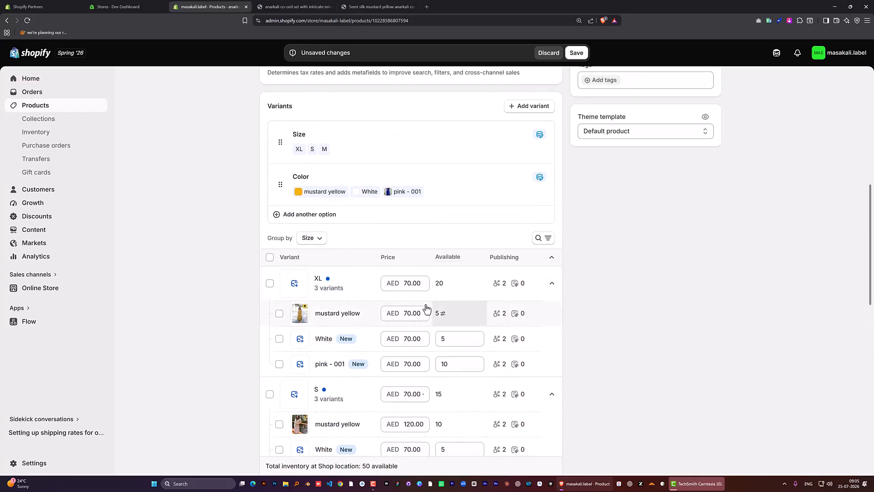
pyautogui.click(318, 243)
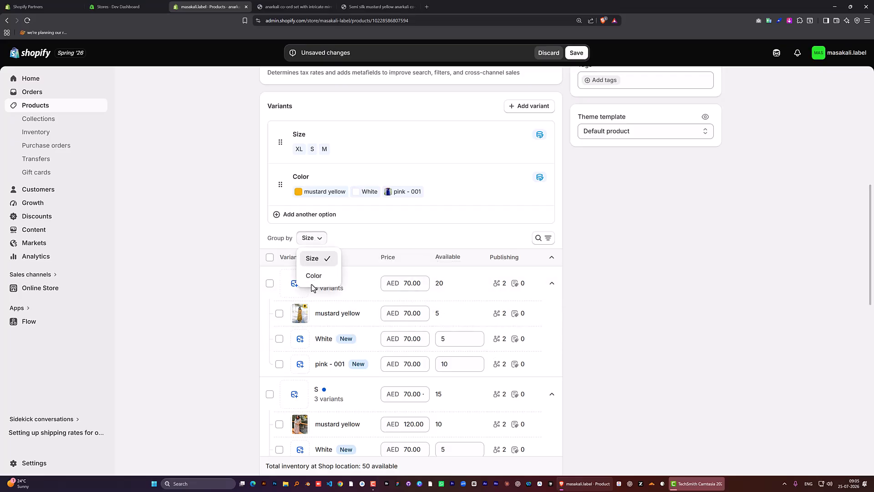
pyautogui.click(313, 276)
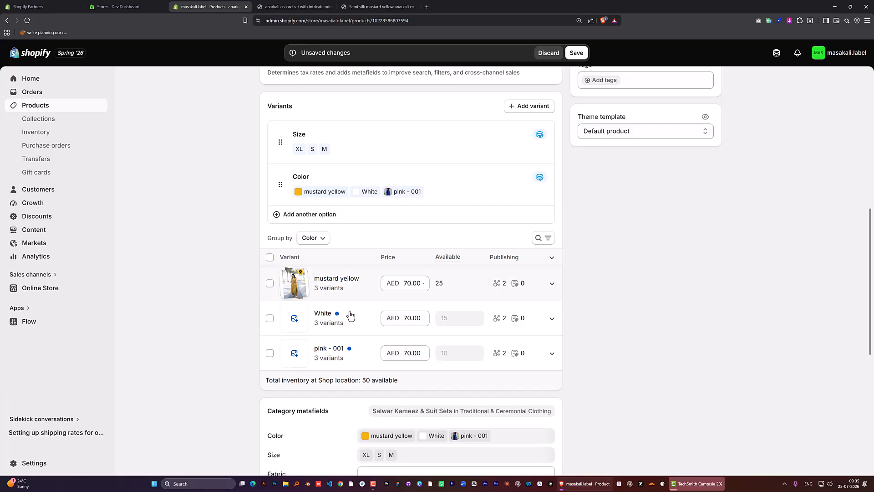
pyautogui.click(552, 283)
pyautogui.click(551, 283)
pyautogui.click(552, 283)
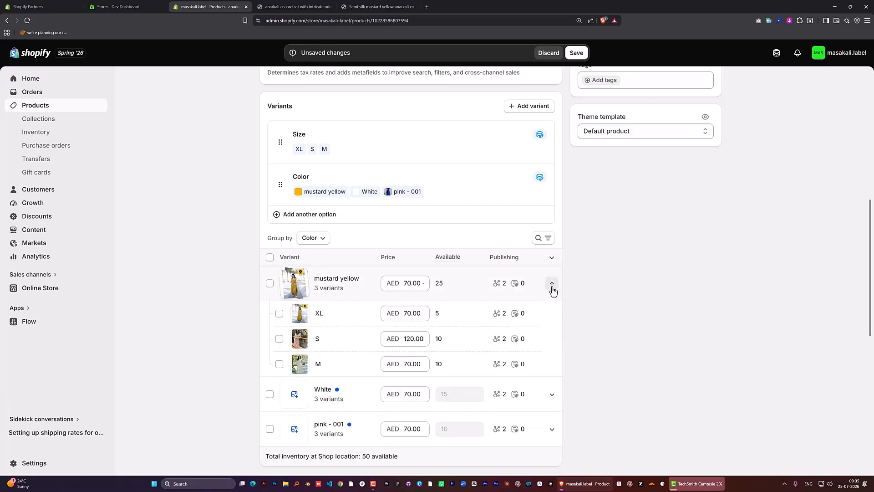
pyautogui.click(552, 283)
pyautogui.scroll(-1, 455, 313)
pyautogui.scroll(1, 402, 282)
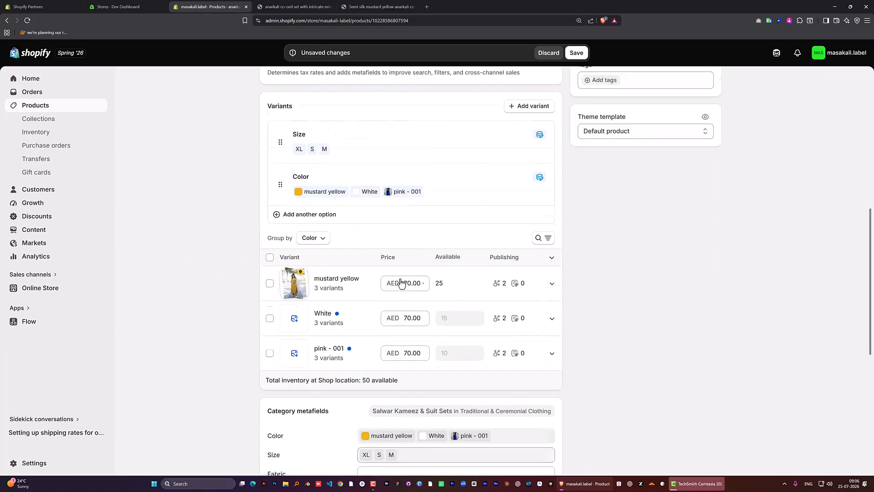
# - Save the product with its Color option and open its storefront page
pyautogui.click(576, 52)
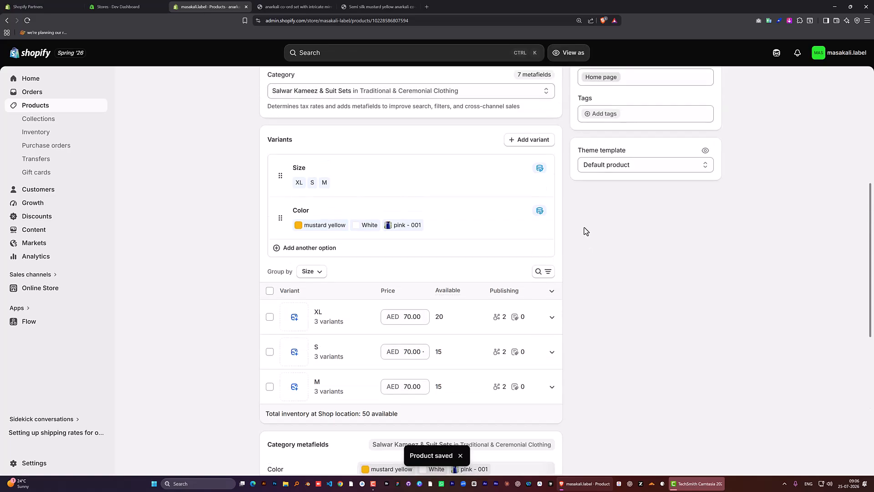
pyautogui.scroll(6, 573, 201)
pyautogui.scroll(1, 573, 200)
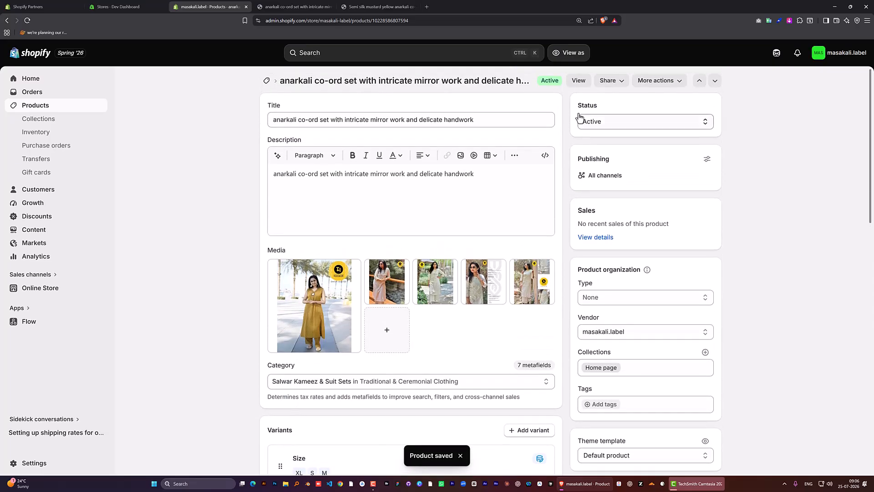
pyautogui.click(580, 82)
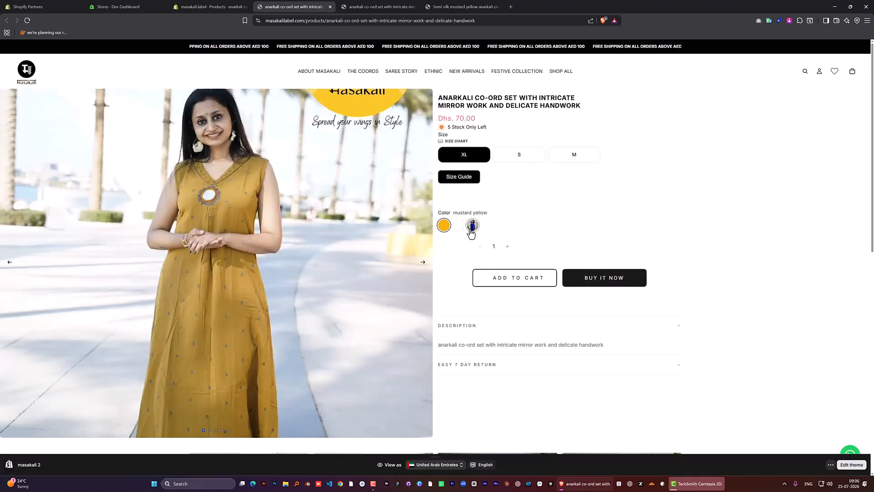
# - Switch the storefront product between the pink - 001 and White colors to check each variant's image and stock
pyautogui.click(473, 224)
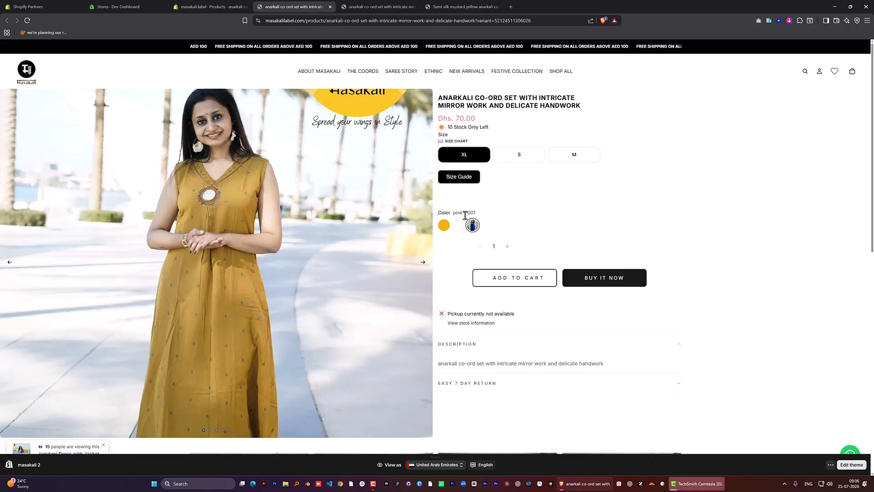
pyautogui.click(458, 228)
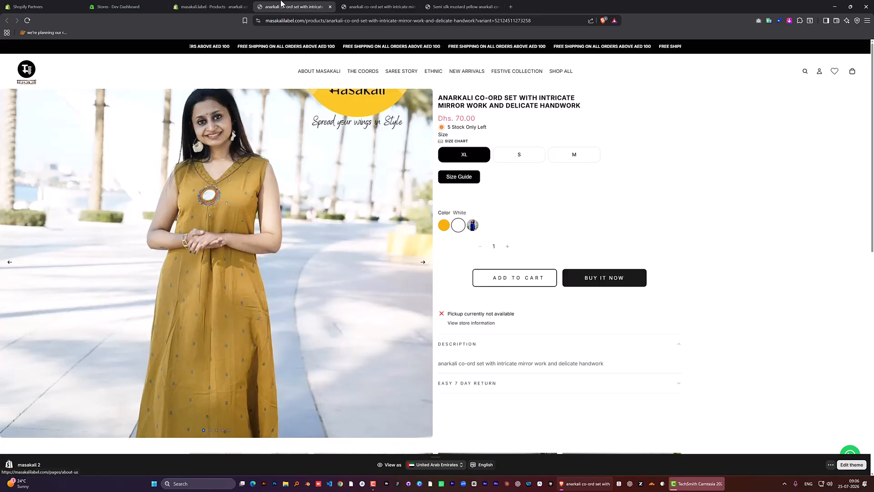
# - Return to the product in the admin and expand the XL size to review its color variants
pyautogui.click(209, 6)
pyautogui.scroll(-3, 274, 340)
pyautogui.scroll(-3, 293, 361)
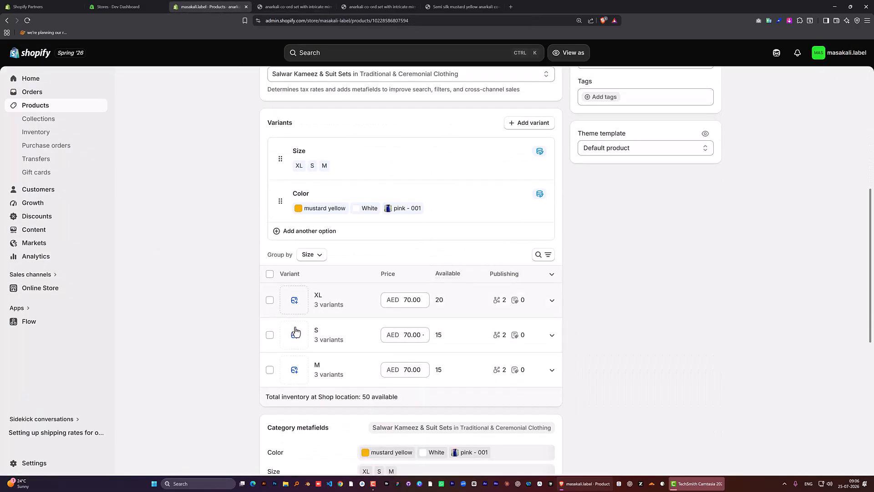
pyautogui.click(552, 300)
pyautogui.scroll(-2, 410, 273)
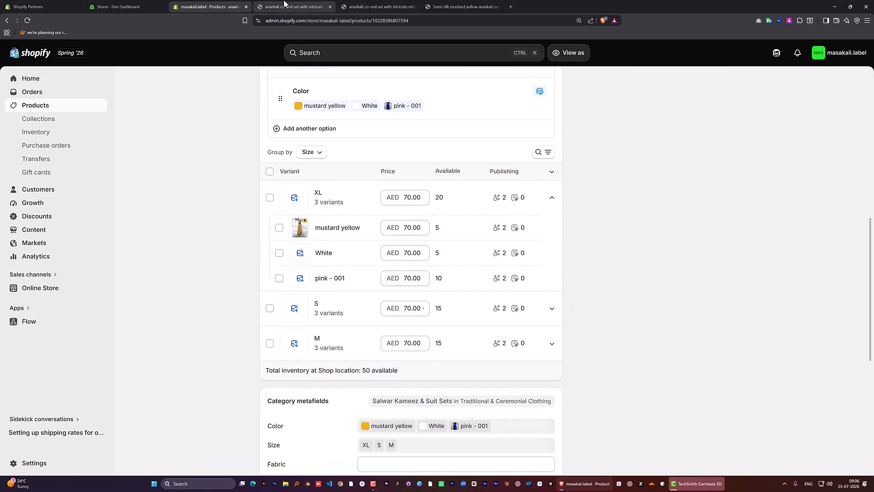
# - Check the S and M sizes on the other open storefront page of the anarkali co-ord set
pyautogui.click(472, 6)
pyautogui.click(378, 6)
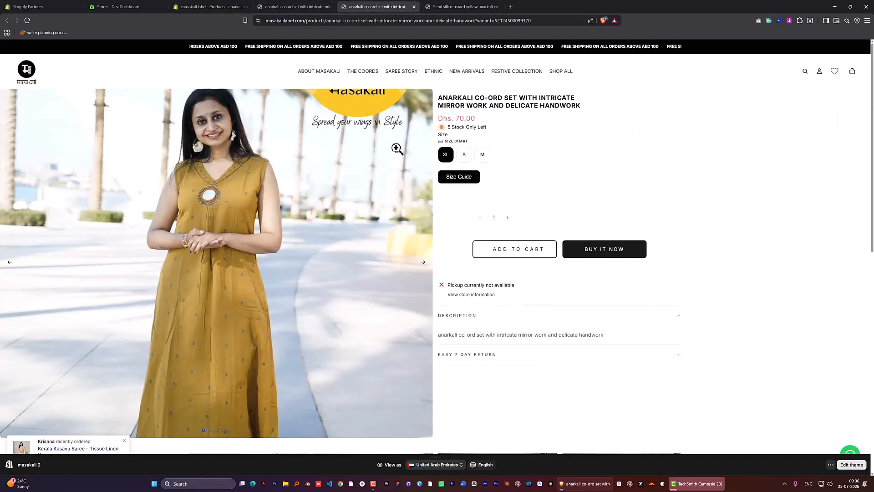
pyautogui.click(465, 156)
pyautogui.click(482, 155)
pyautogui.scroll(-2, 459, 206)
pyautogui.scroll(2, 460, 208)
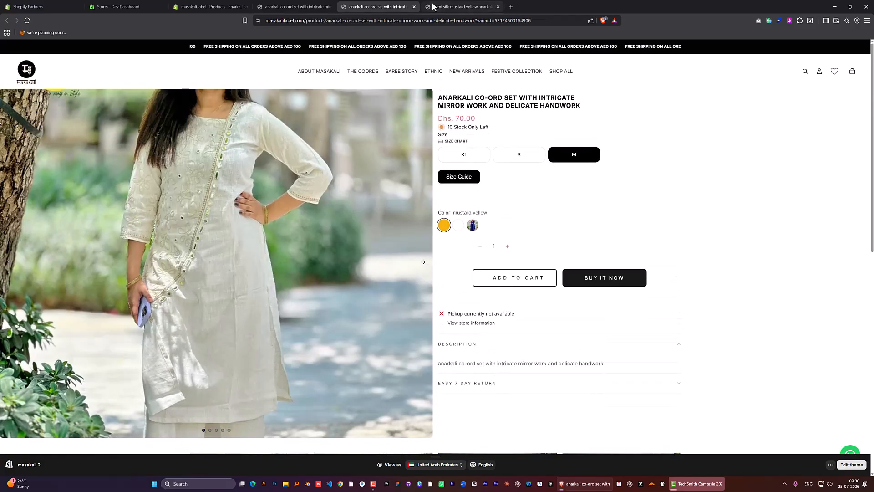
# - Switch through the size and color combinations on the first storefront page, ending on S in mustard yellow, to compare image, price and stock
pyautogui.hotkey('ctrl', 'Tab')
pyautogui.click(335, 4)
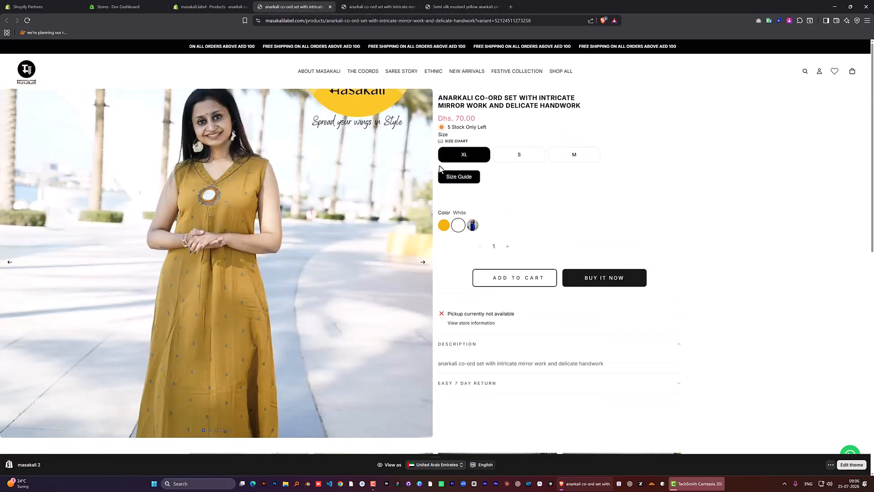
pyautogui.click(444, 225)
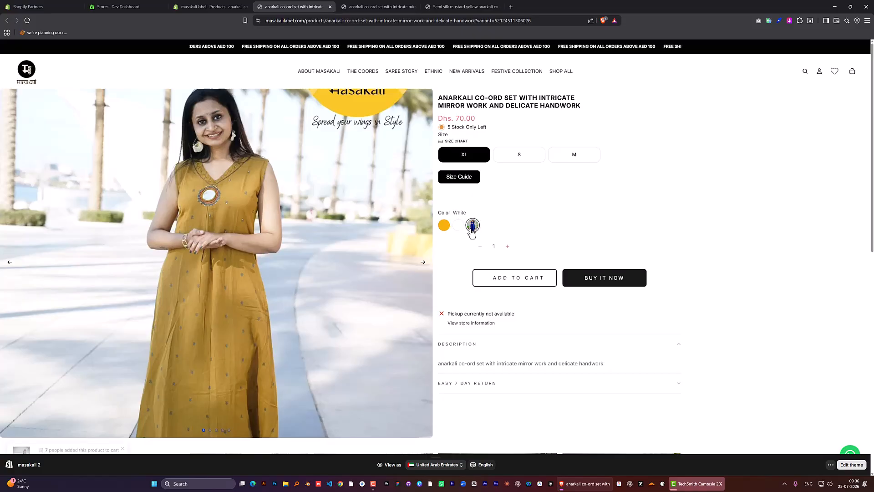
pyautogui.click(523, 158)
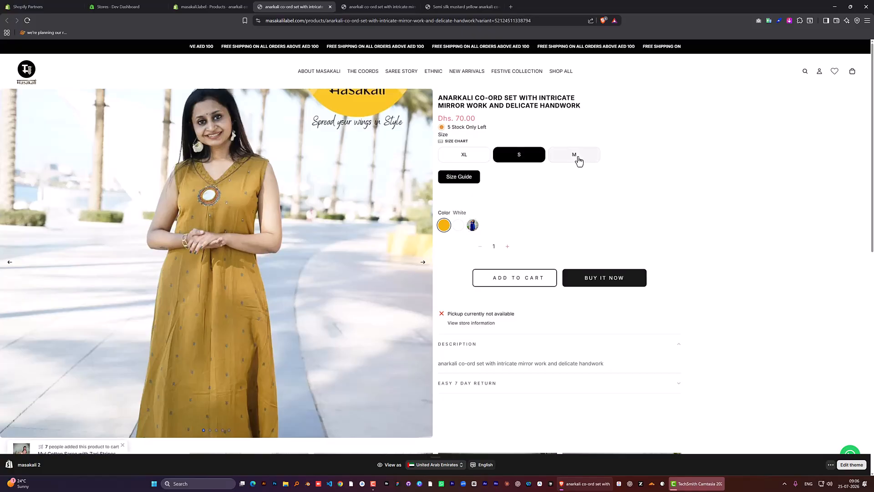
pyautogui.click(577, 159)
pyautogui.click(458, 227)
pyautogui.click(475, 228)
pyautogui.click(444, 227)
pyautogui.click(521, 159)
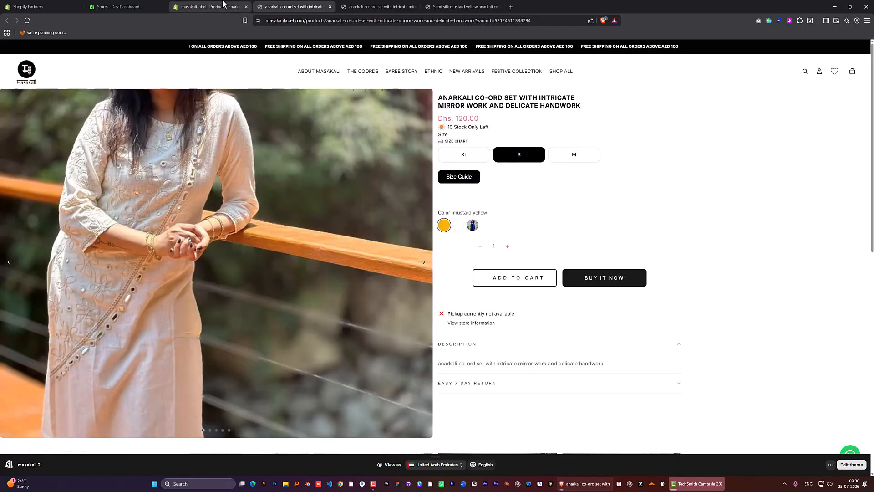
# - Start a custom third option under the product's variants in the admin, and delete it while still blank
pyautogui.click(224, 6)
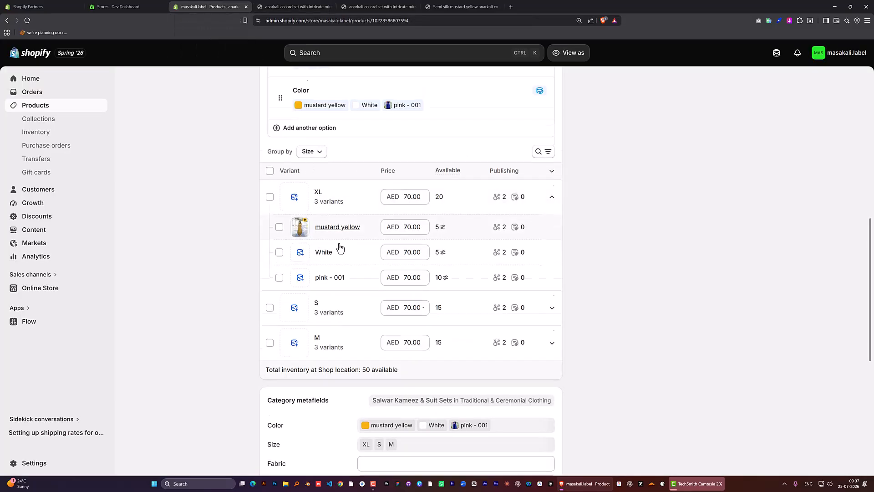
pyautogui.scroll(3, 341, 244)
pyautogui.click(318, 267)
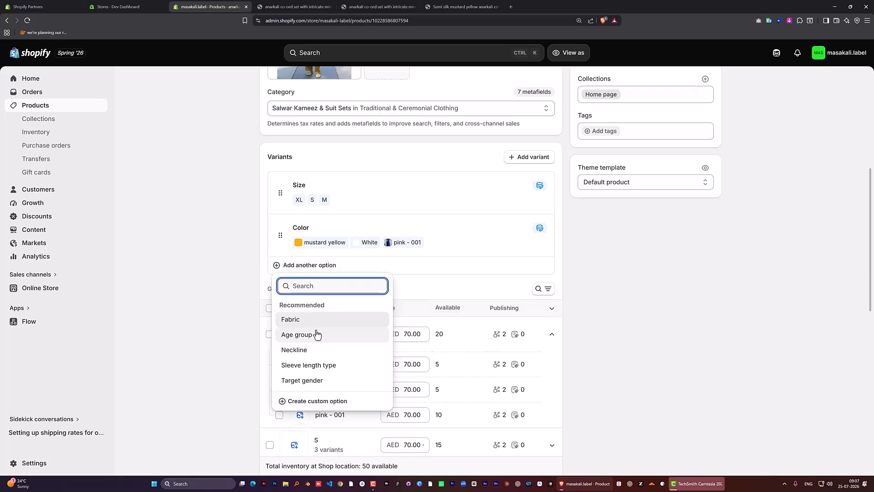
pyautogui.click(314, 402)
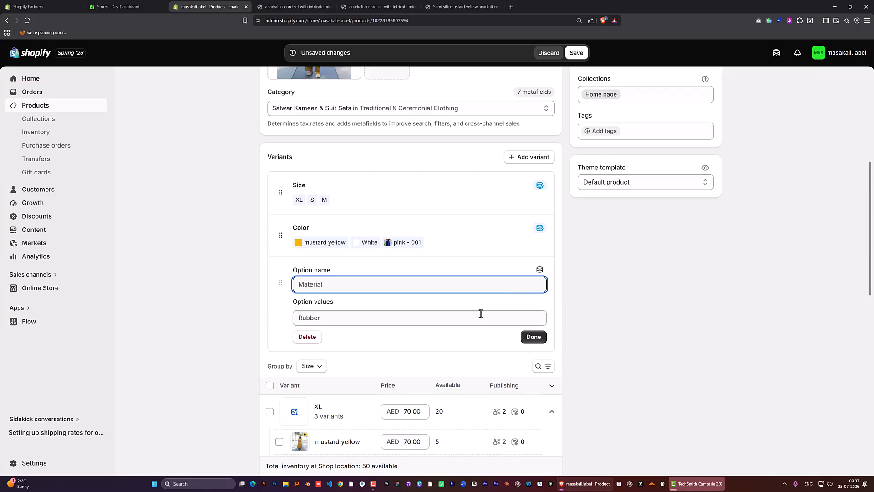
pyautogui.click(314, 338)
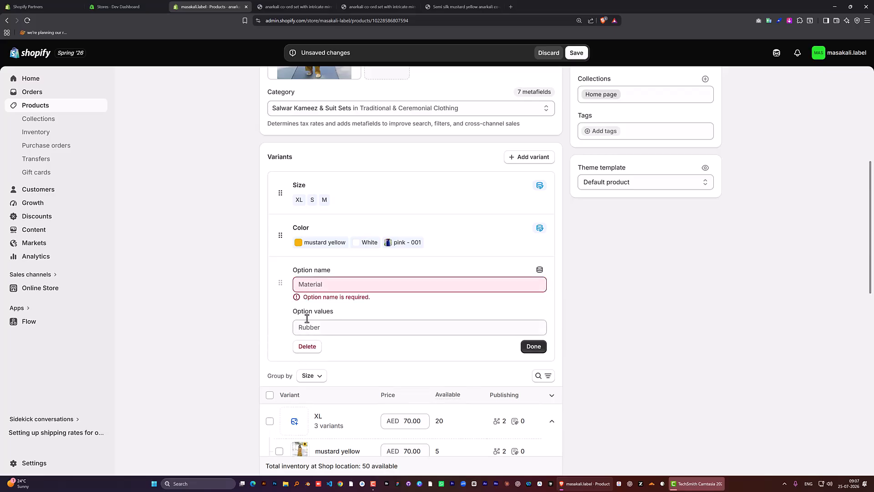
pyautogui.click(307, 347)
pyautogui.scroll(2, 237, 266)
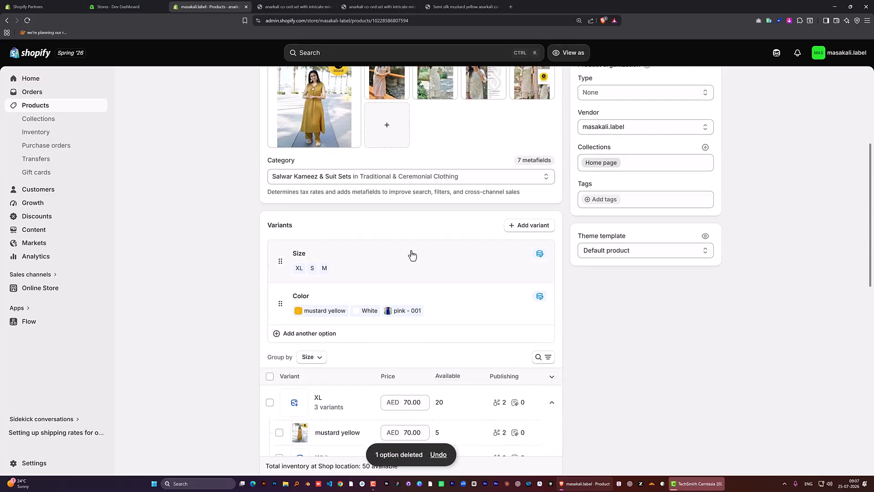
# - Collapse the XL size and expand S in the variant list to review its color variants' prices and stock
pyautogui.scroll(-2, 275, 239)
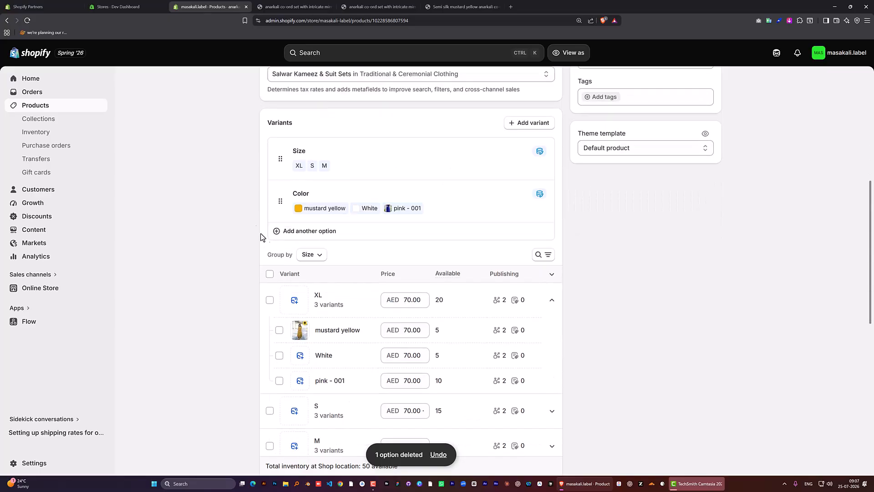
pyautogui.scroll(-3, 400, 319)
pyautogui.scroll(2, 365, 273)
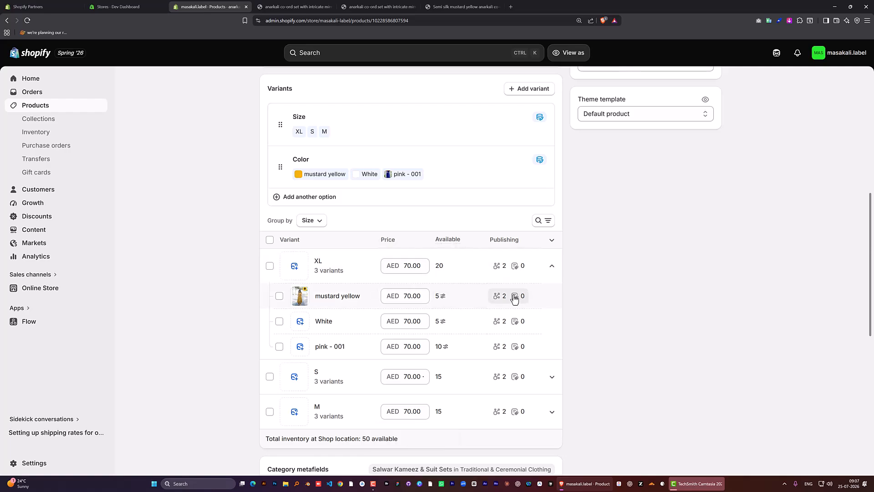
pyautogui.click(551, 268)
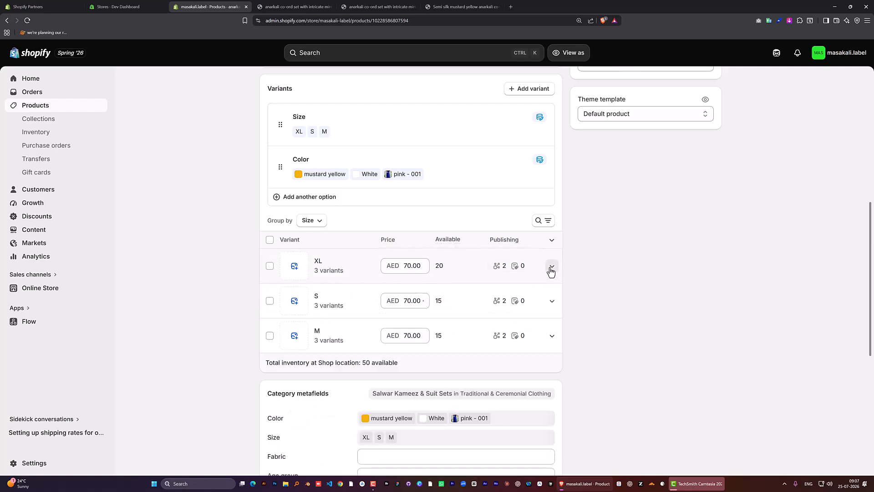
pyautogui.click(551, 269)
pyautogui.click(551, 268)
pyautogui.click(551, 303)
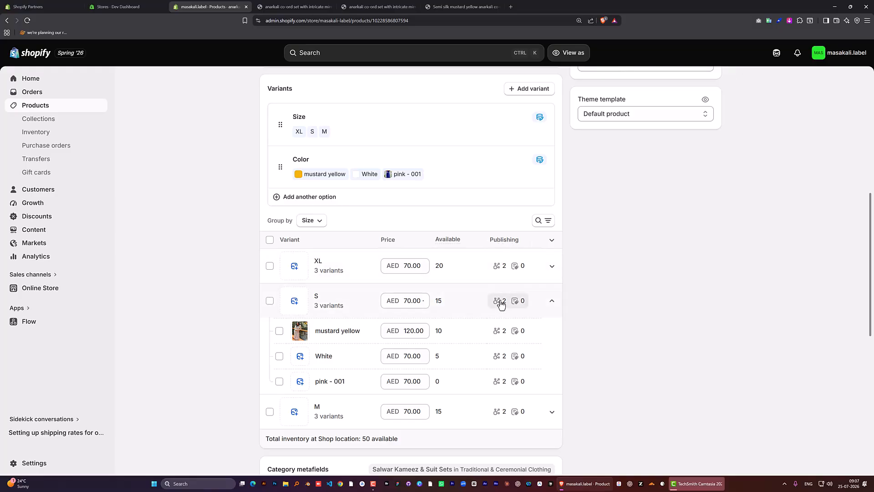
# - Open the product's publishing settings, examine the Sales Channels and Agentic sections, and close them without changes
pyautogui.scroll(8, 642, 198)
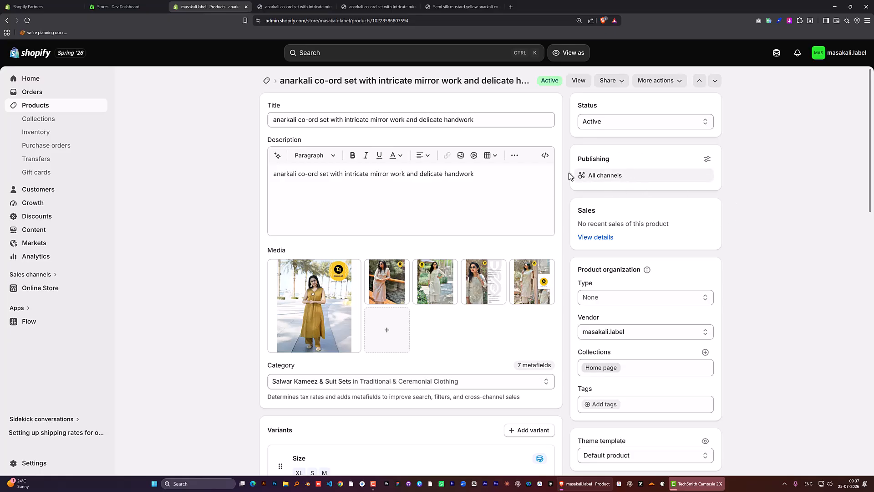
pyautogui.moveTo(577, 158); pyautogui.dragTo(638, 171)
pyautogui.click(686, 181)
pyautogui.click(627, 179)
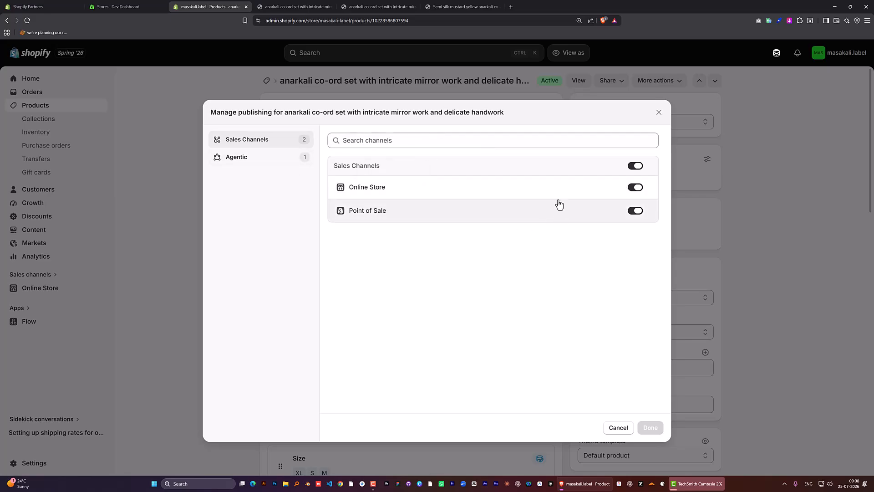
pyautogui.click(231, 158)
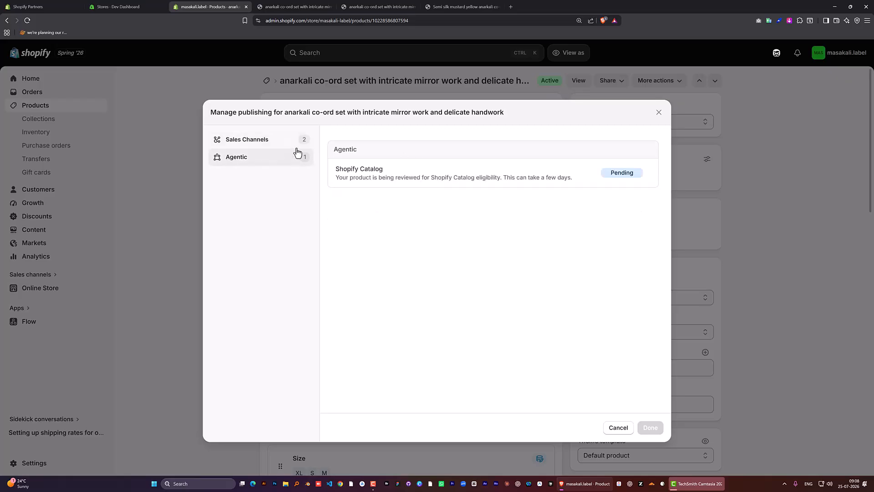
pyautogui.click(268, 141)
pyautogui.click(251, 161)
pyautogui.click(659, 112)
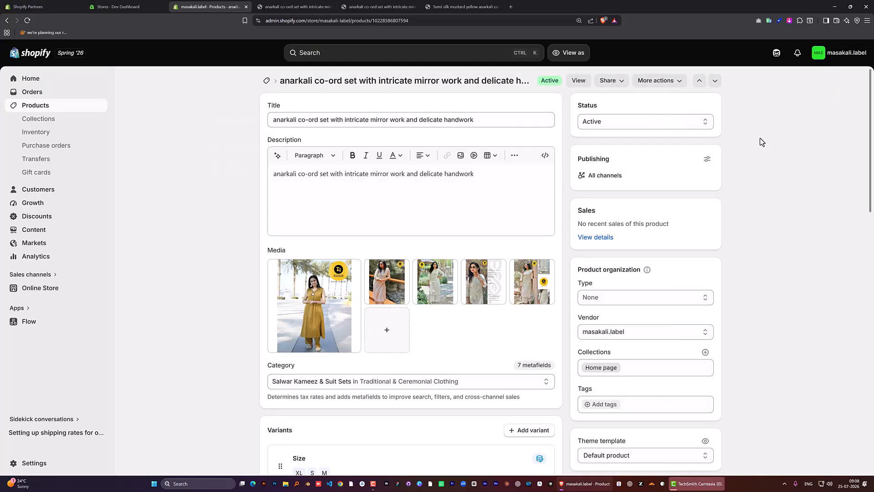
# - Review the whole product page, from title, description and media to the Size and Color options and variant list
pyautogui.scroll(-3, 759, 138)
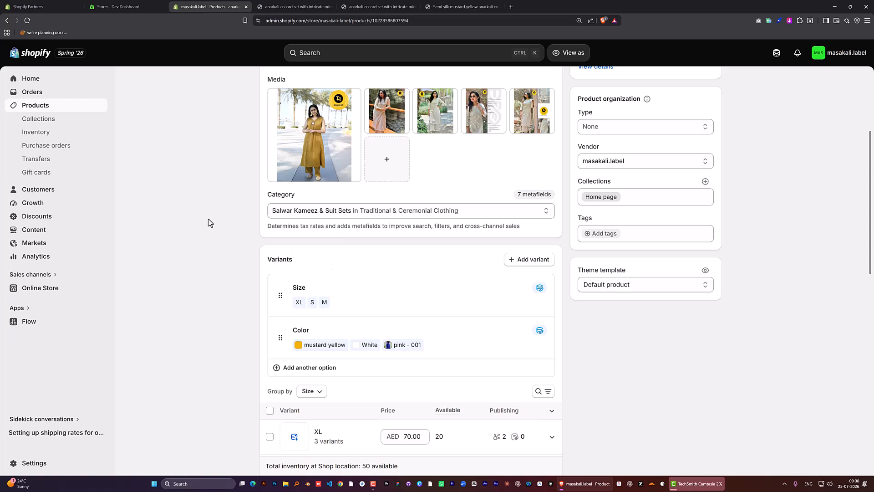
pyautogui.scroll(-3, 225, 225)
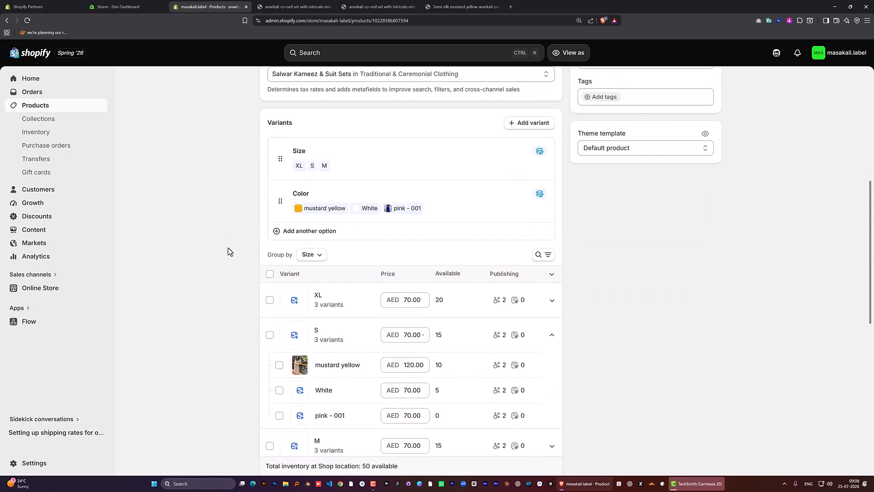
pyautogui.scroll(-2, 229, 251)
pyautogui.scroll(9, 229, 250)
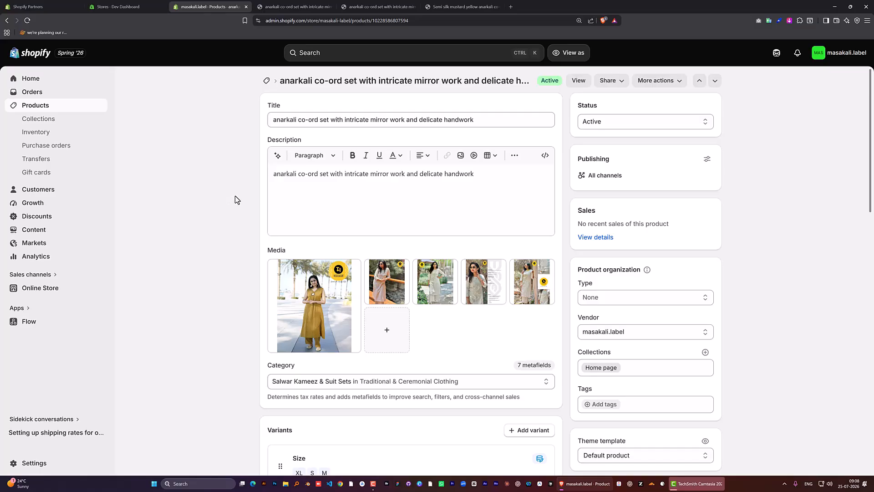
pyautogui.scroll(-1, 246, 199)
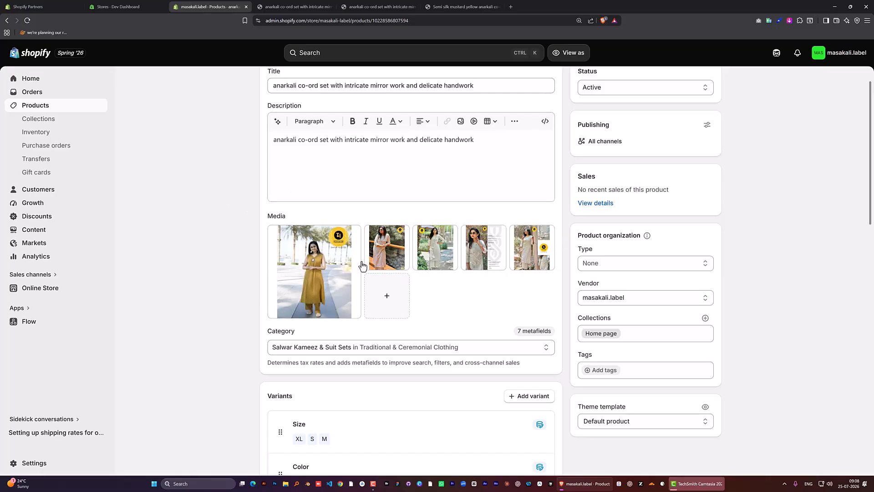
pyautogui.scroll(-7, 410, 255)
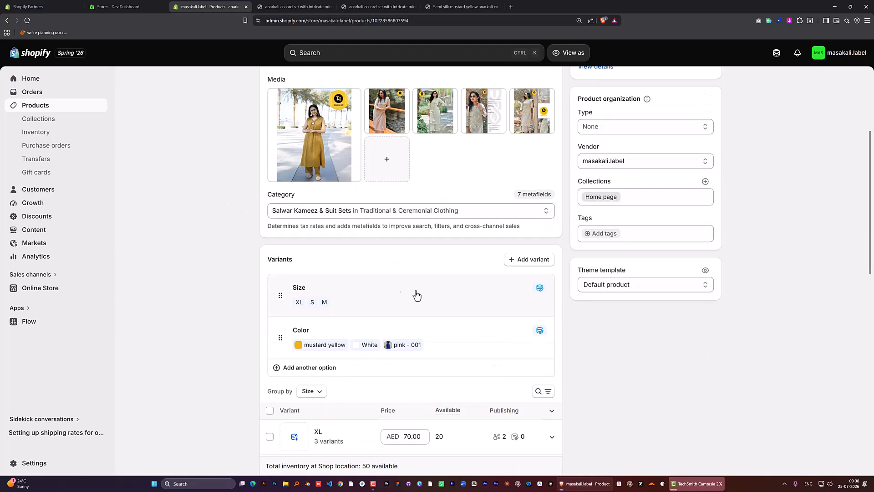
pyautogui.scroll(-6, 408, 281)
pyautogui.scroll(5, 281, 255)
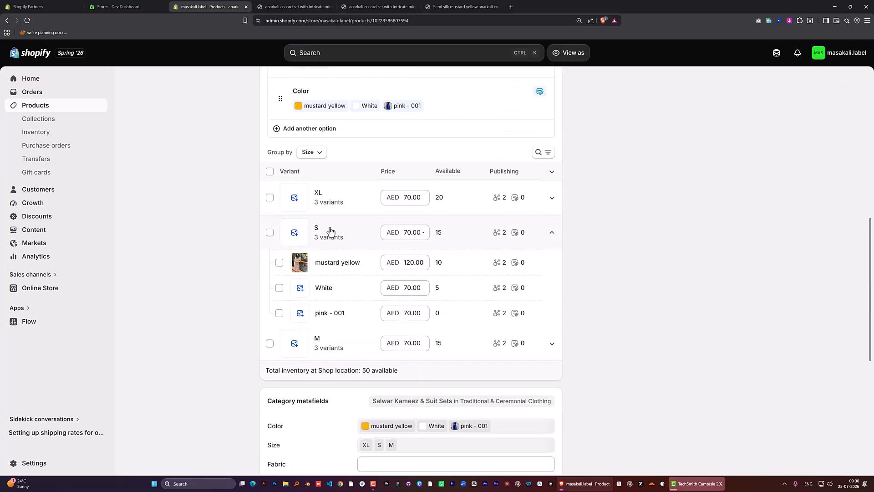